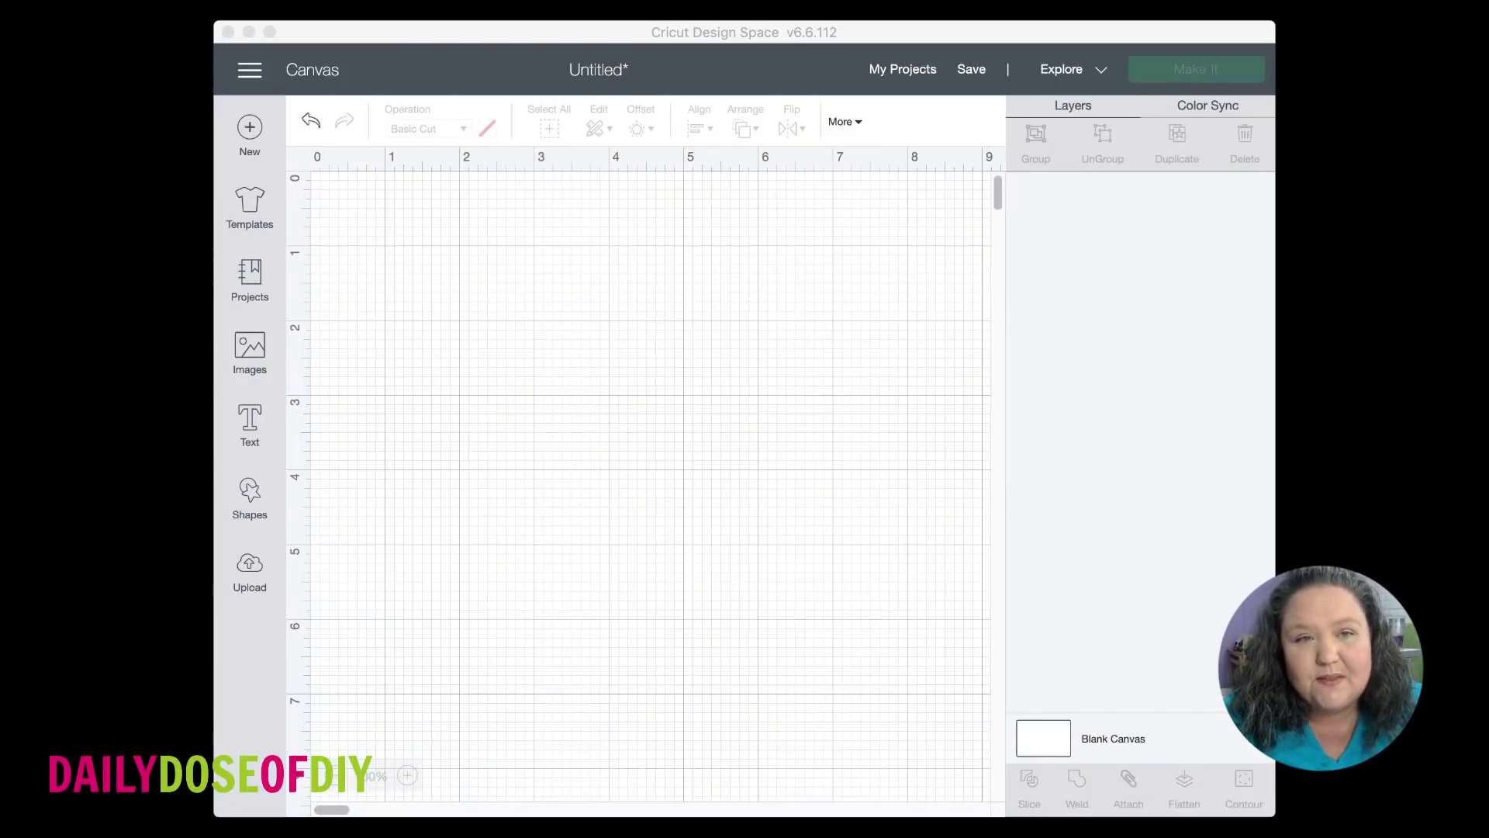
Add 'choose joy' in Bistro Script and enlarge it to about 10.779 × 2.285 inches.
{"action": "left_click", "coordinate": [270, 32]}
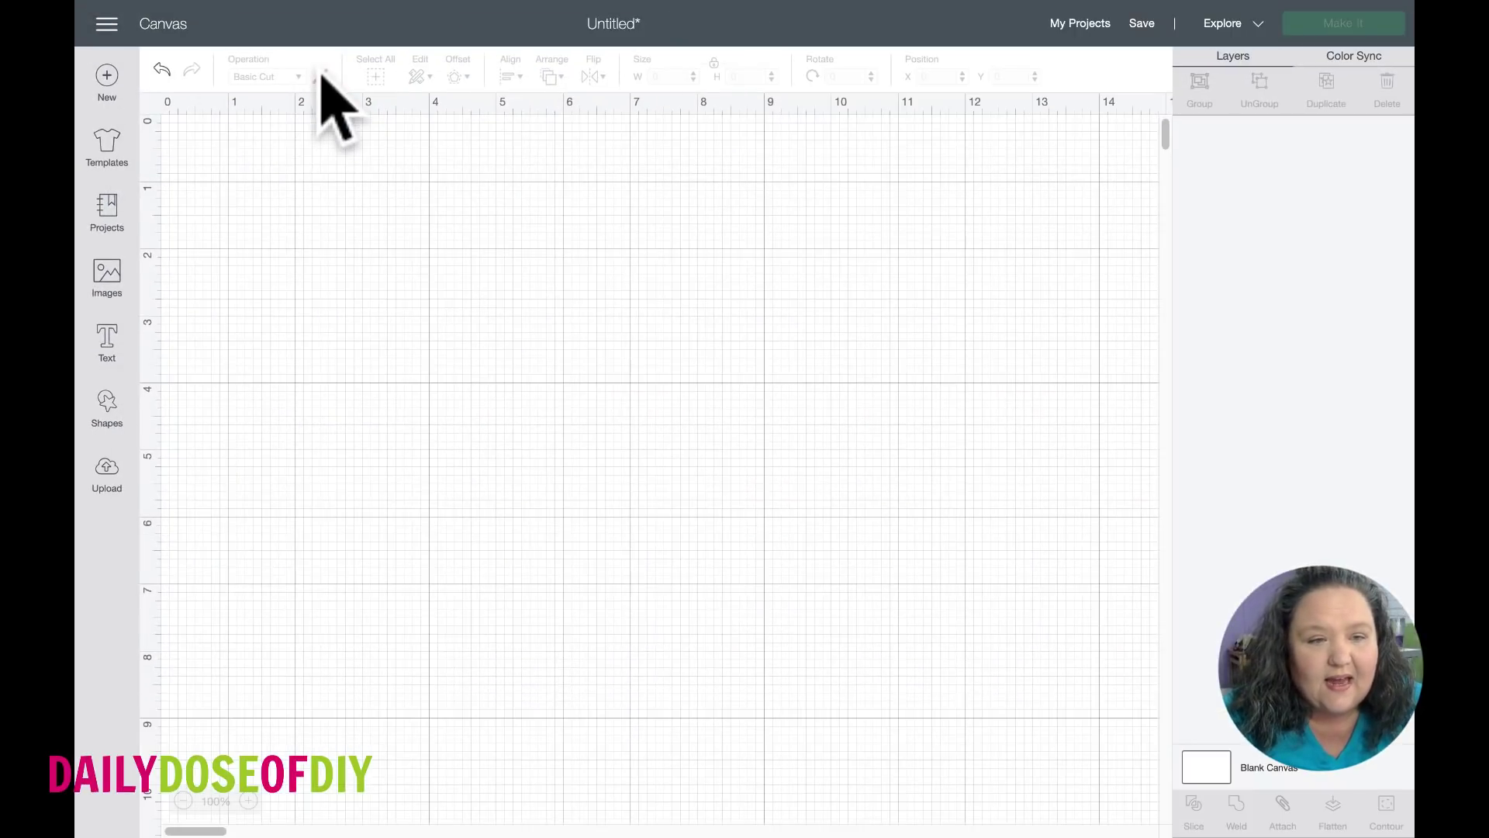
{"action": "left_click", "coordinate": [108, 341]}
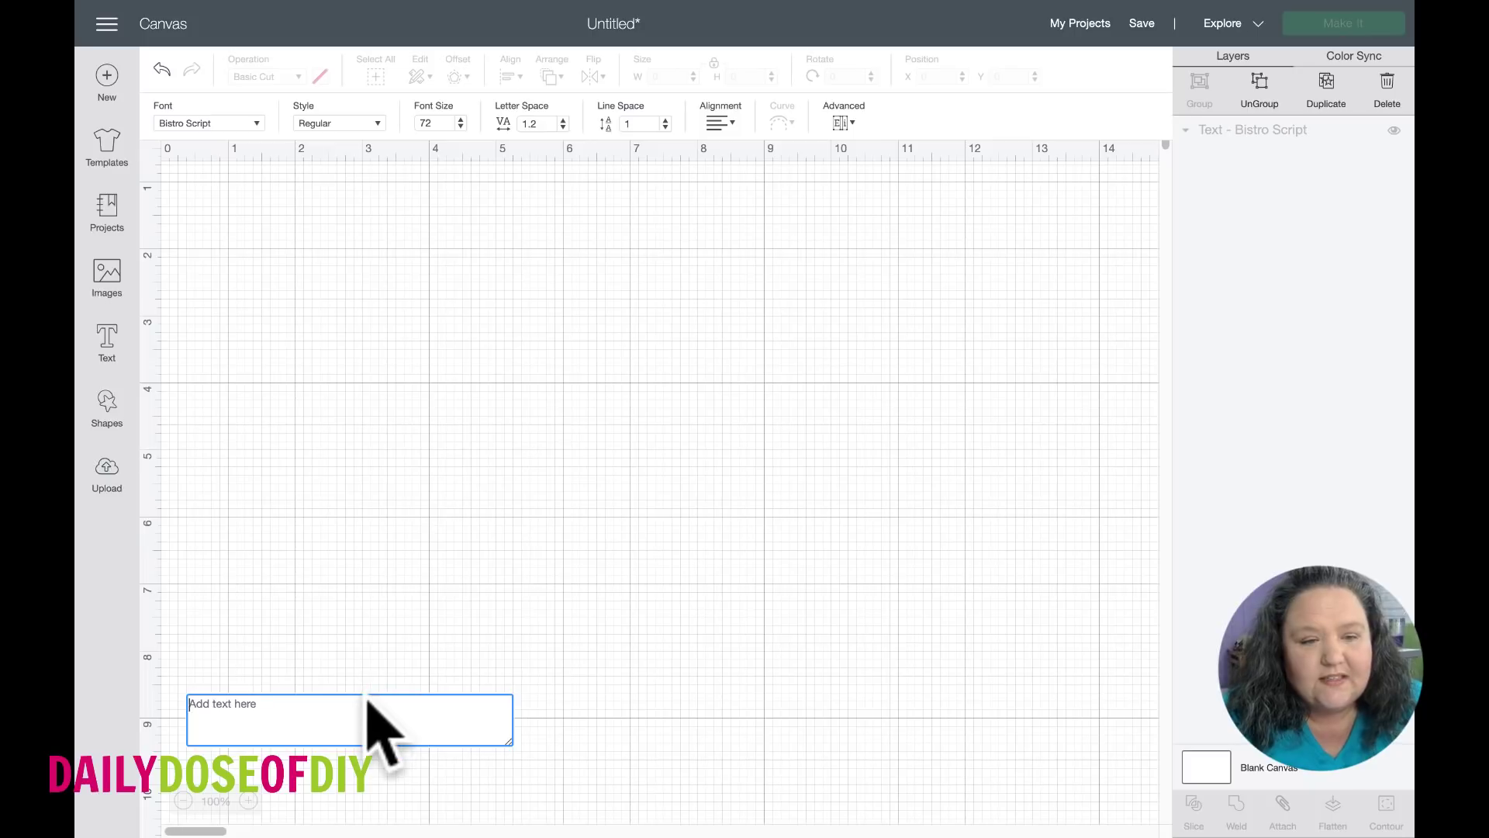
{"action": "type", "text": "c"}
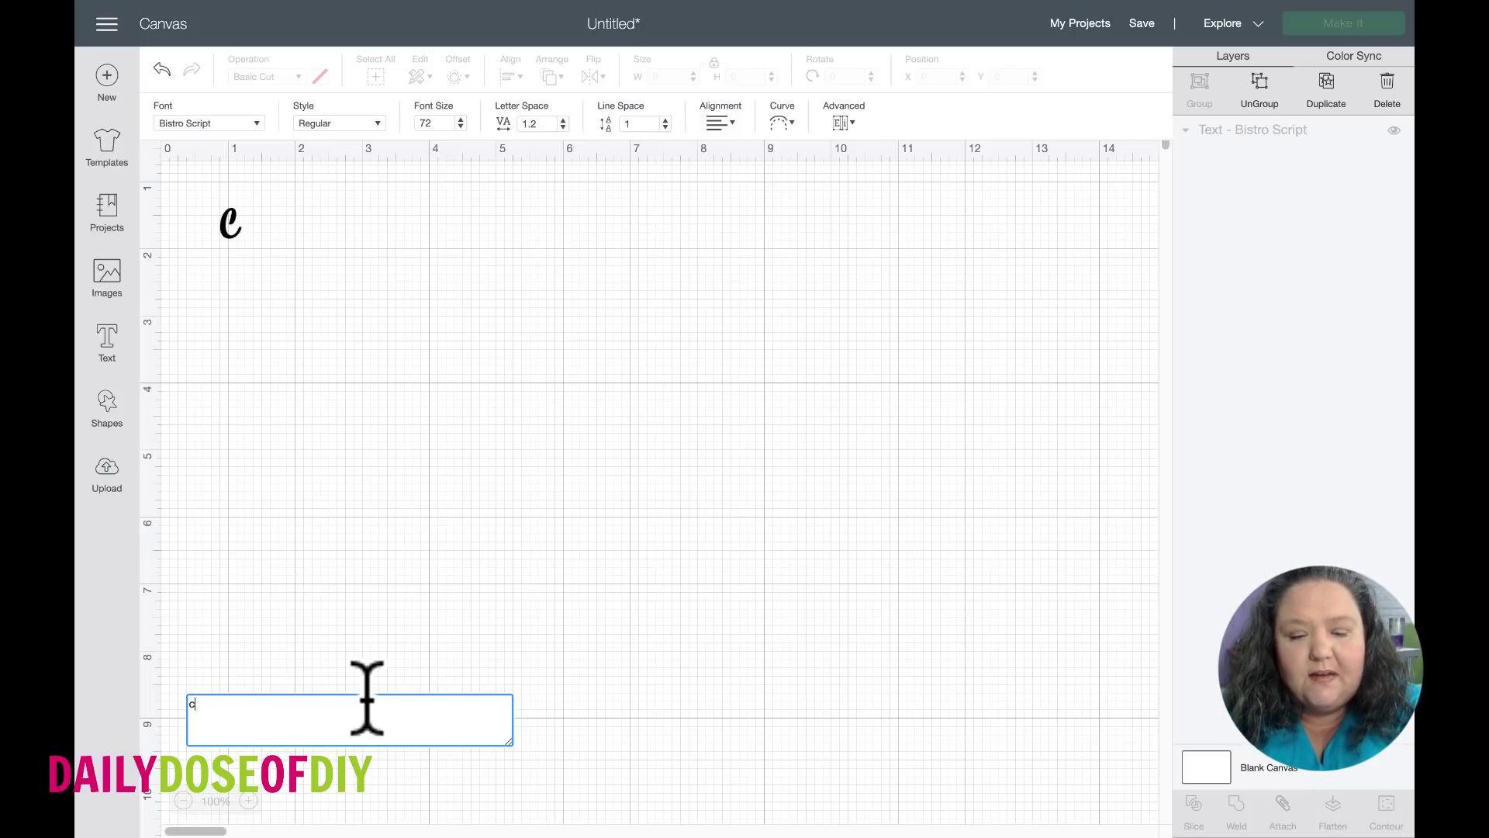
{"action": "type", "text": "hoose"}
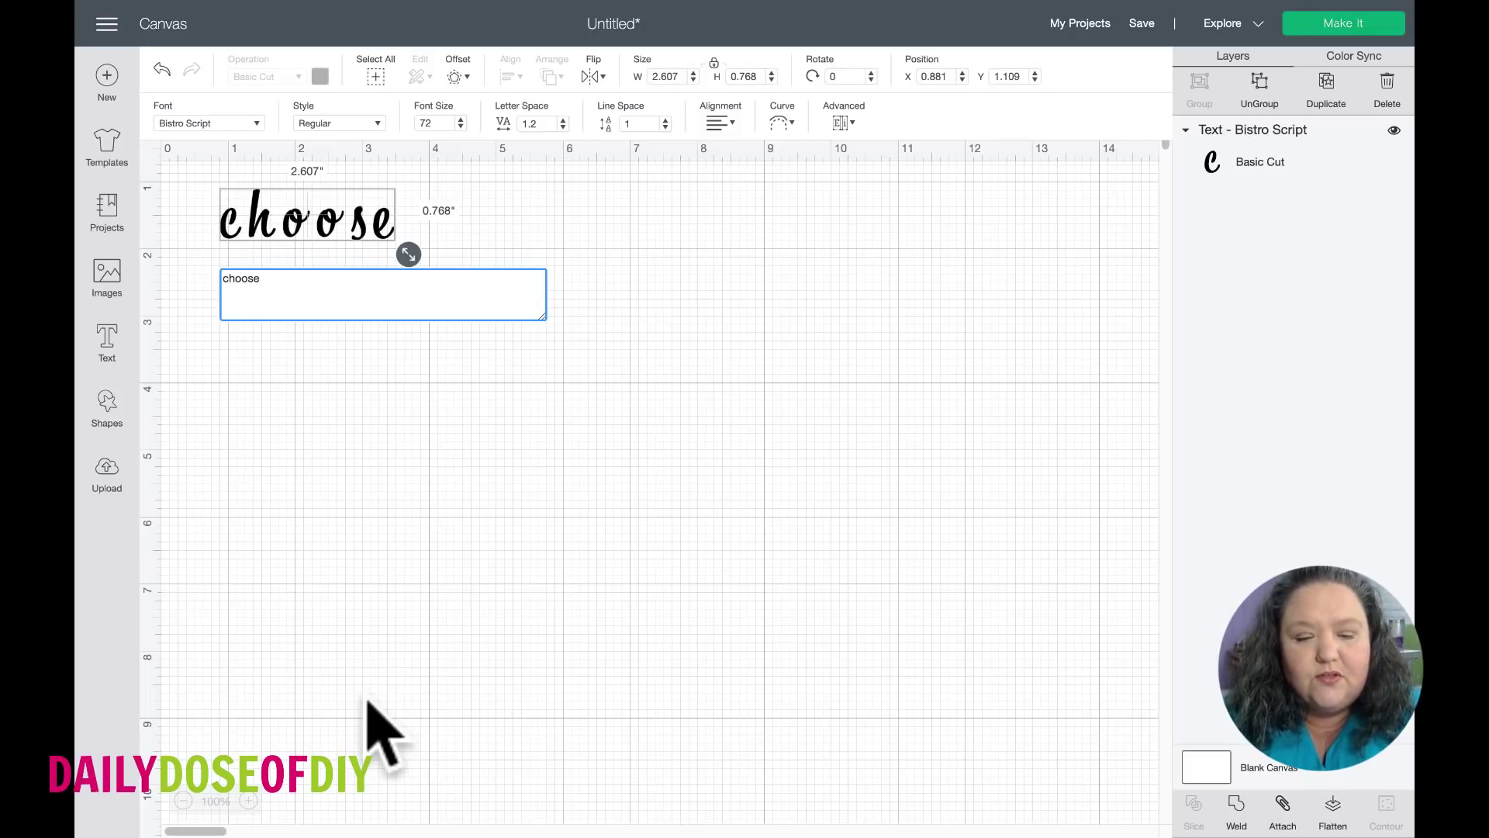
{"action": "type", "text": " joy"}
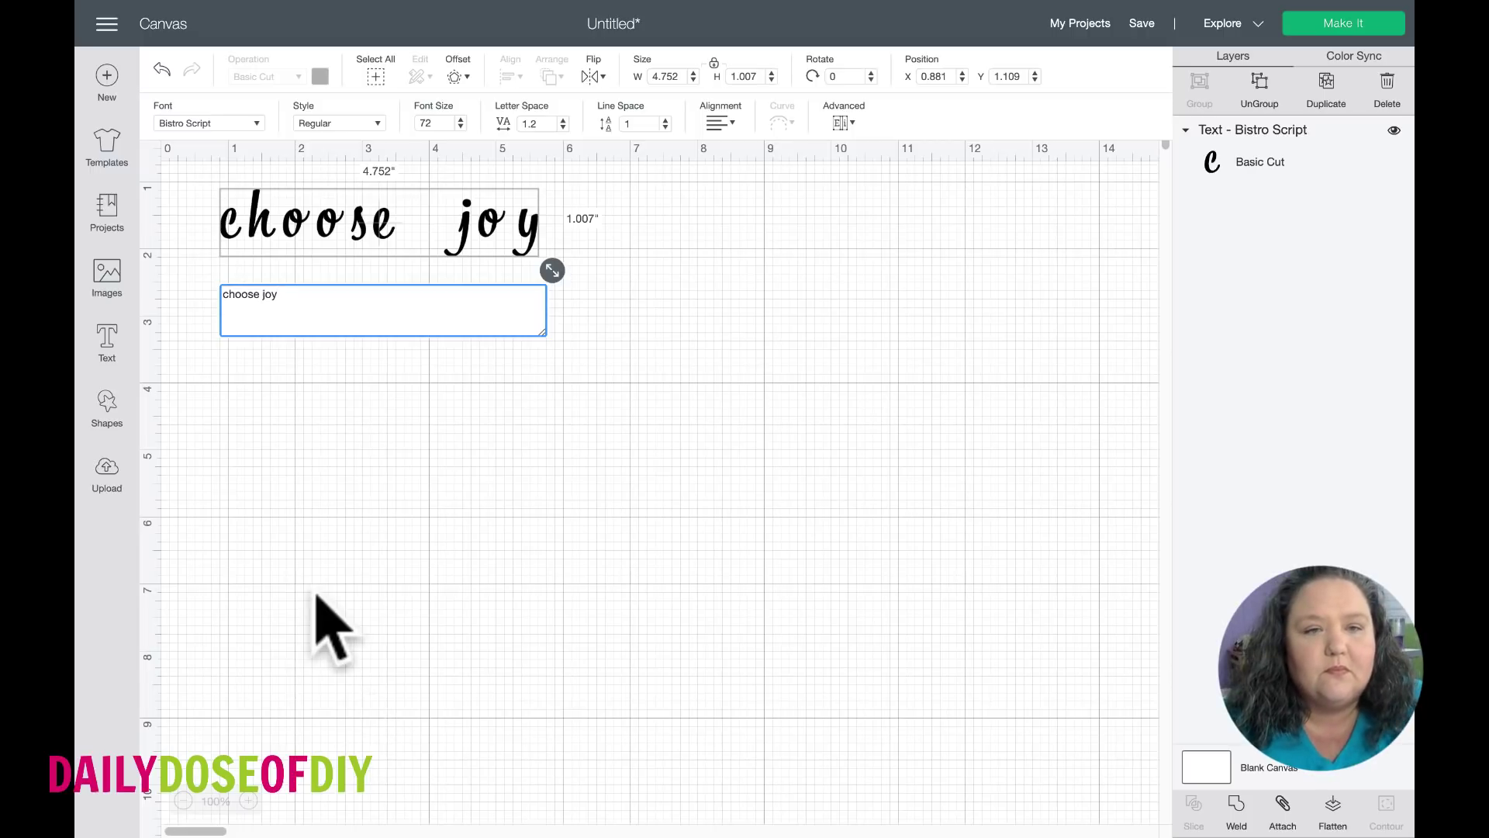
{"action": "left_click", "coordinate": [411, 245]}
{"action": "left_click_drag", "start_coordinate": [391, 235], "coordinate": [491, 342]}
{"action": "left_click_drag", "start_coordinate": [641, 350], "coordinate": [774, 439]}
{"action": "left_click_drag", "start_coordinate": [705, 361], "coordinate": [697, 365]}
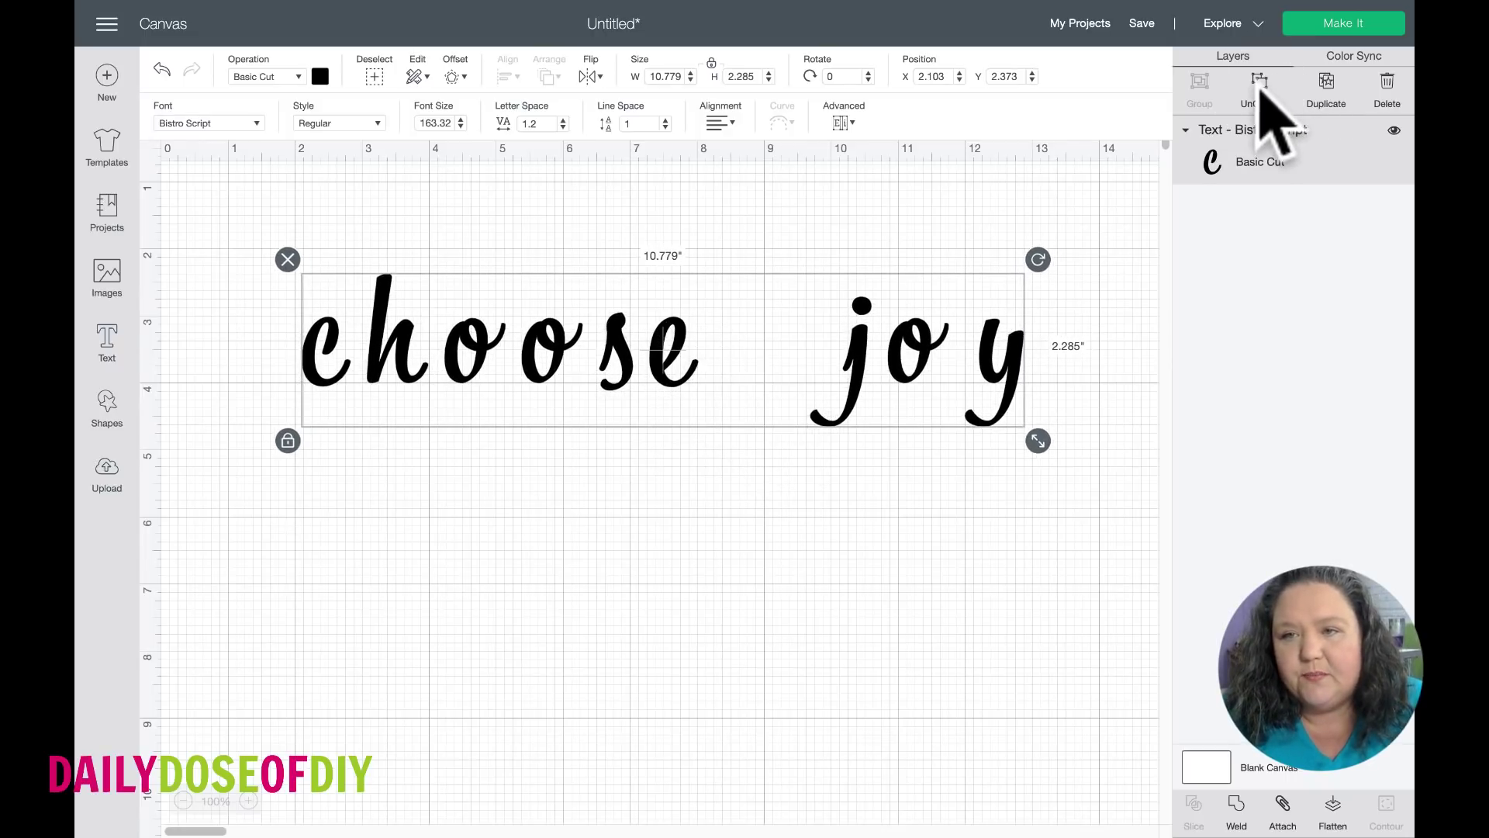
Ungroup the text into letters and slide the h and second o tight against their neighbours.
{"action": "left_click", "coordinate": [1259, 84]}
{"action": "mouse_move", "coordinate": [409, 375]}
{"action": "left_mouse_down"}
{"action": "mouse_move", "coordinate": [399, 388]}
{"action": "mouse_move", "coordinate": [387, 361]}
{"action": "mouse_move", "coordinate": [388, 380]}
{"action": "mouse_move", "coordinate": [458, 380]}
{"action": "mouse_move", "coordinate": [427, 382]}
{"action": "left_mouse_up"}
{"action": "left_click", "coordinate": [438, 458]}
{"action": "left_click", "coordinate": [474, 378]}
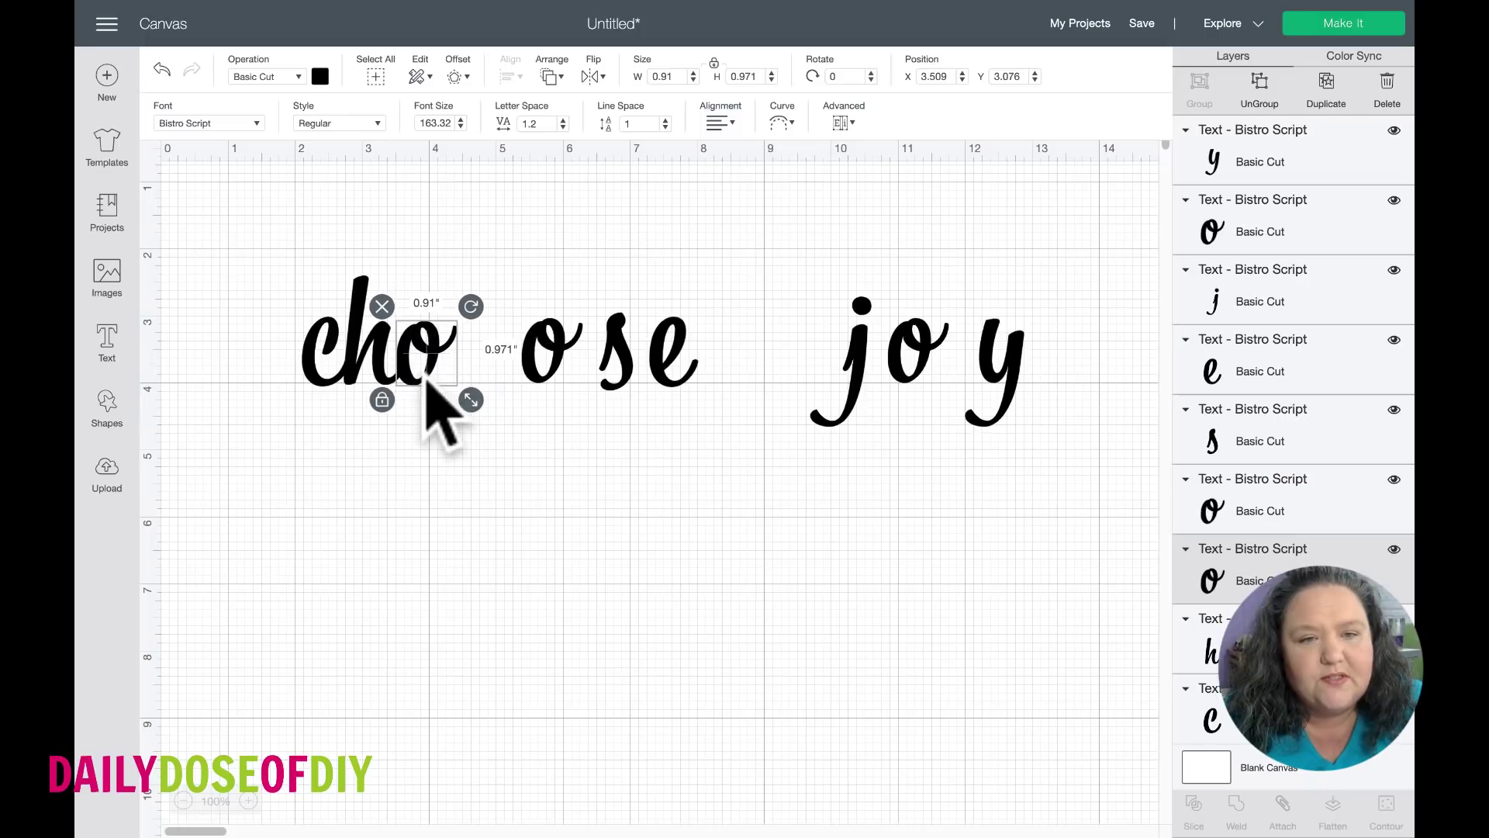
{"action": "left_click", "coordinate": [550, 442]}
{"action": "left_click_drag", "start_coordinate": [548, 393], "coordinate": [464, 396]}
{"action": "left_click", "coordinate": [572, 428]}
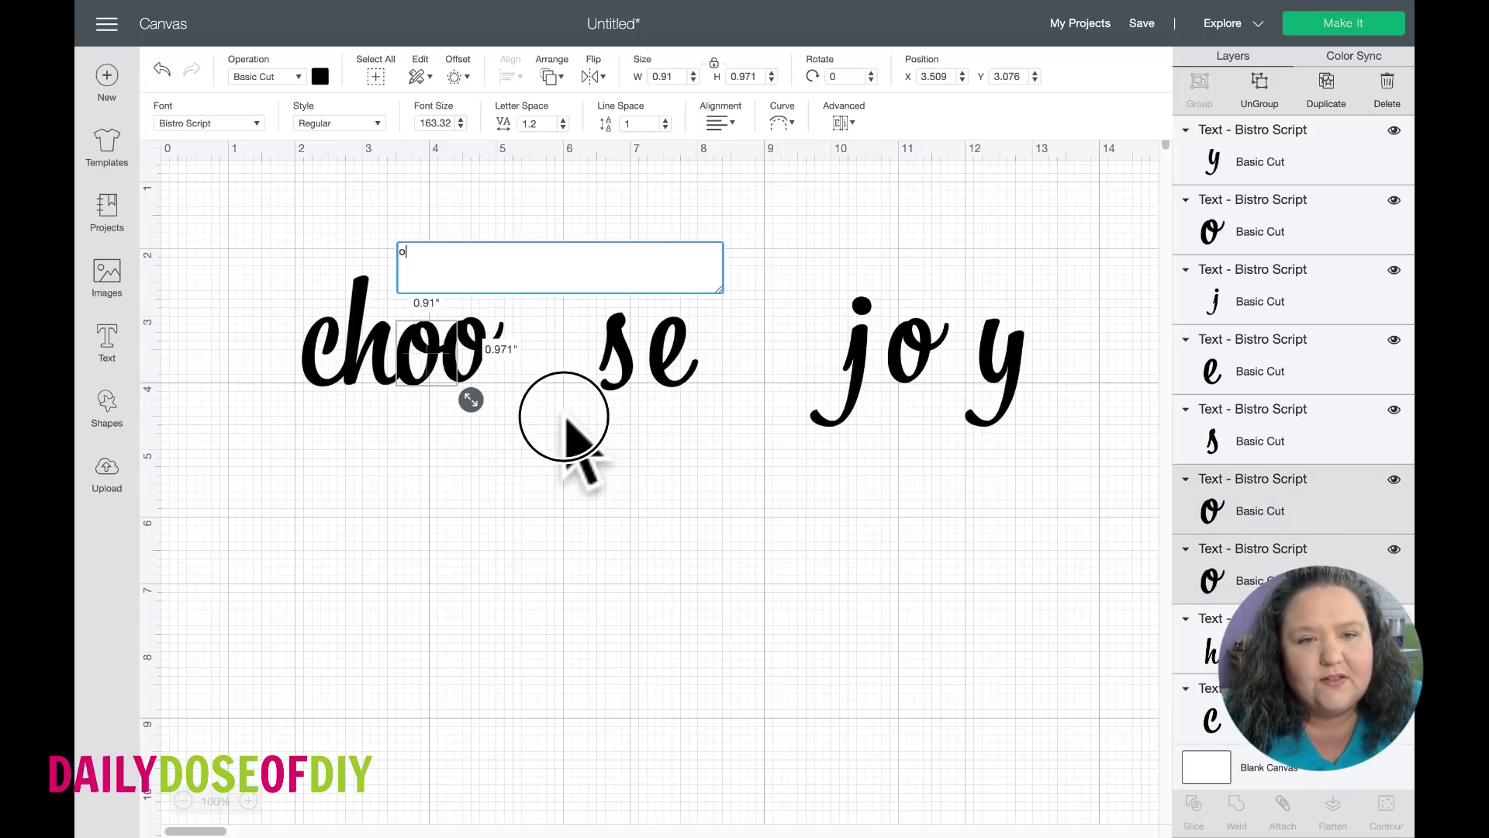
Push the s, e, j, o and y left until they overlap, then select all letters.
{"action": "left_click", "coordinate": [627, 380]}
{"action": "left_click_drag", "start_coordinate": [626, 380], "coordinate": [516, 379]}
{"action": "left_click", "coordinate": [672, 362]}
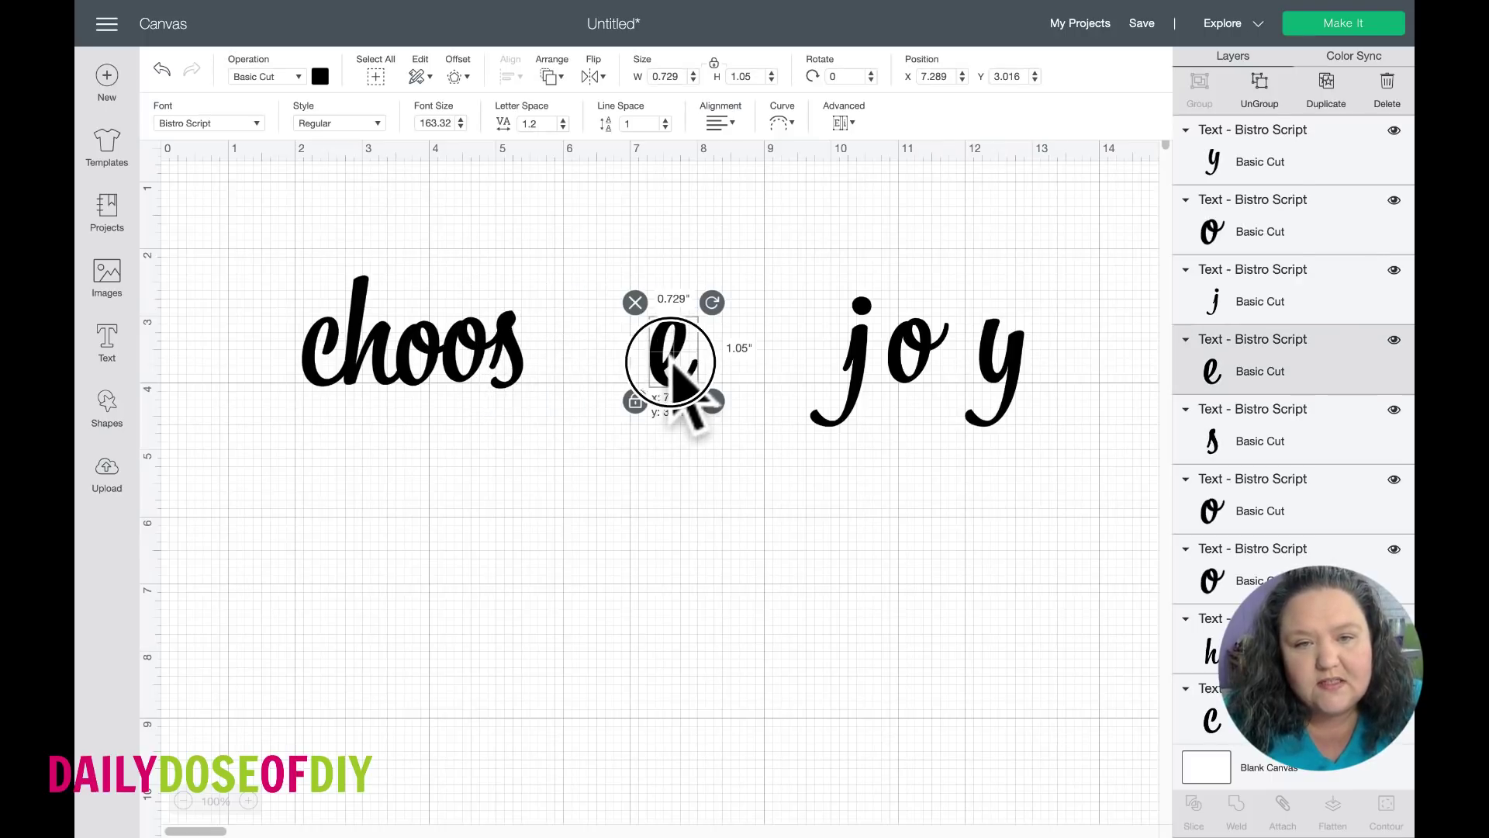
{"action": "left_click_drag", "start_coordinate": [674, 365], "coordinate": [560, 384]}
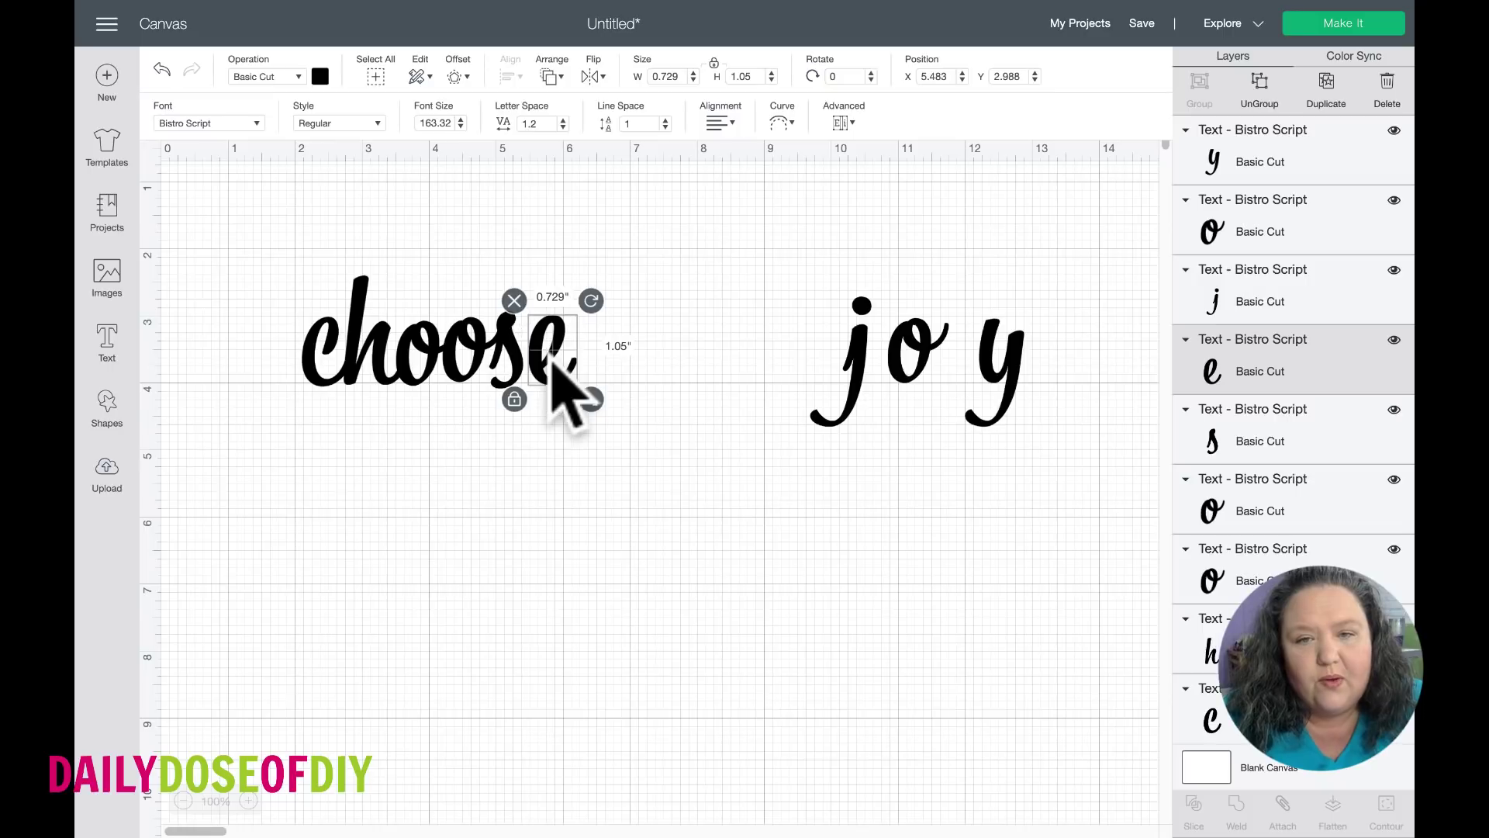
{"action": "left_click_drag", "start_coordinate": [845, 415], "coordinate": [636, 393]}
{"action": "left_click_drag", "start_coordinate": [915, 387], "coordinate": [673, 364]}
{"action": "left_click_drag", "start_coordinate": [1000, 365], "coordinate": [760, 371]}
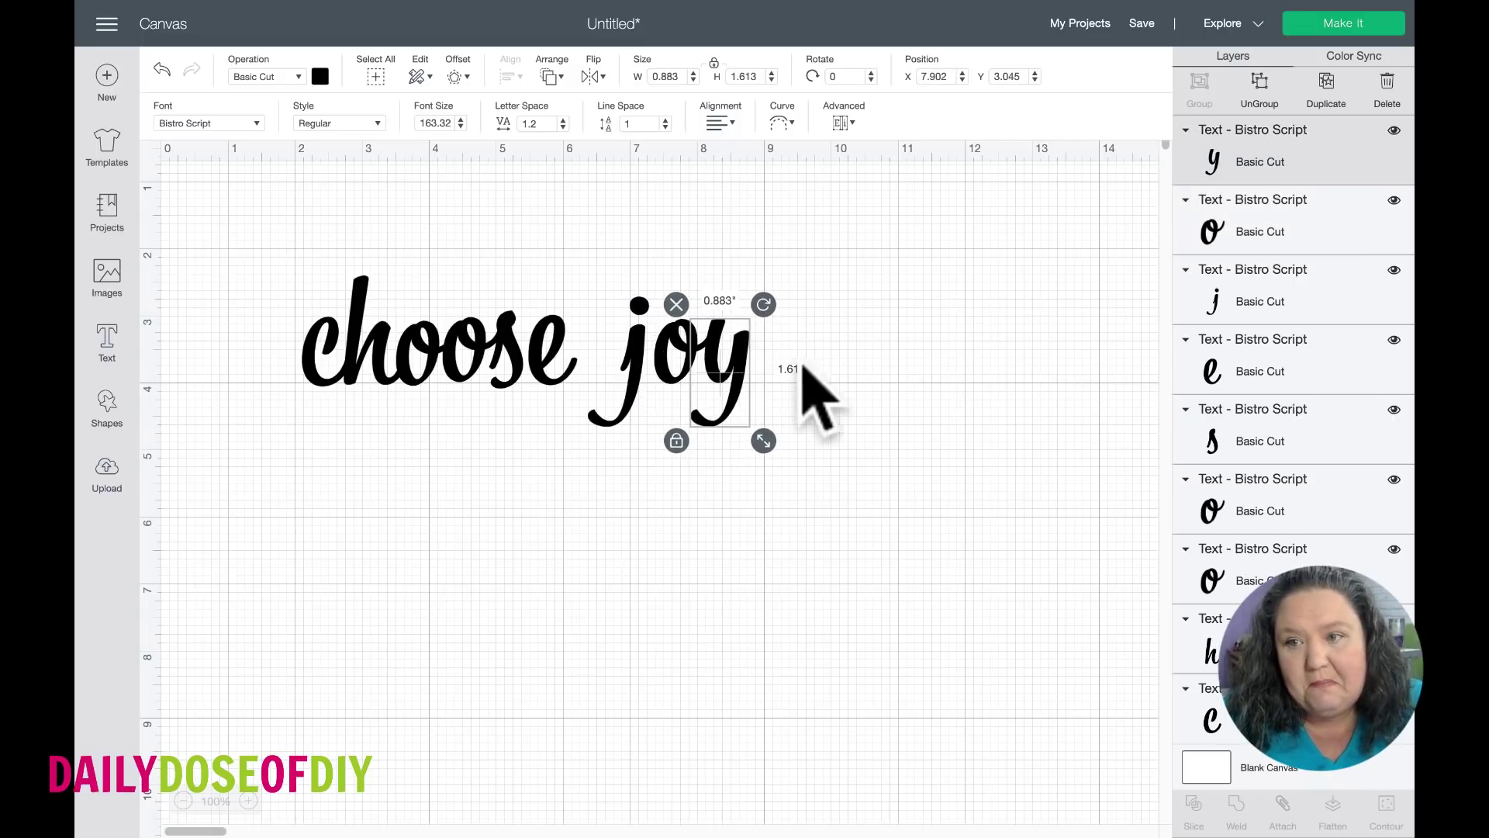
{"action": "left_click", "coordinate": [845, 382]}
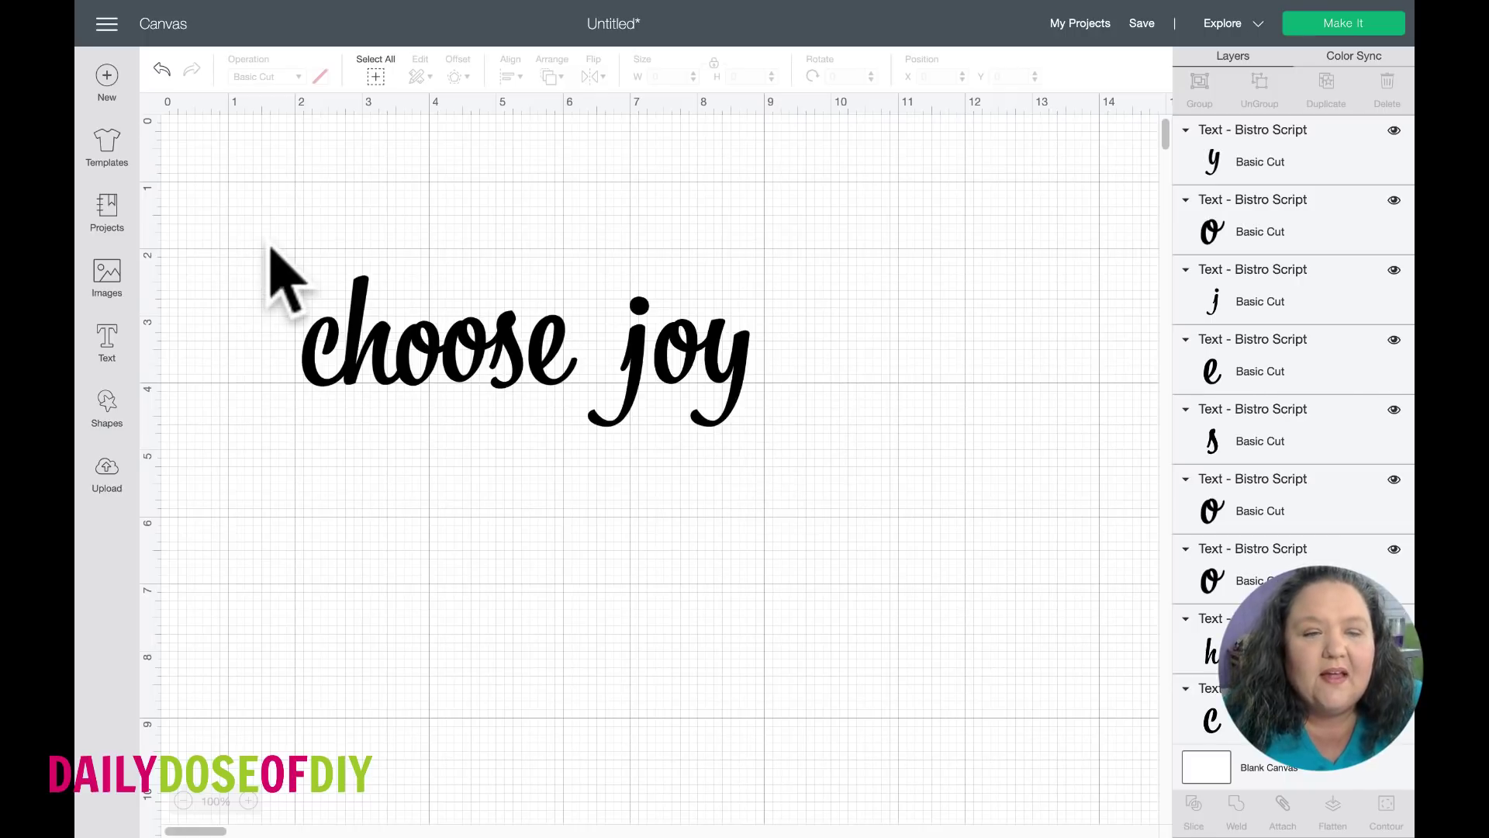
{"action": "left_click_drag", "start_coordinate": [268, 249], "coordinate": [822, 457]}
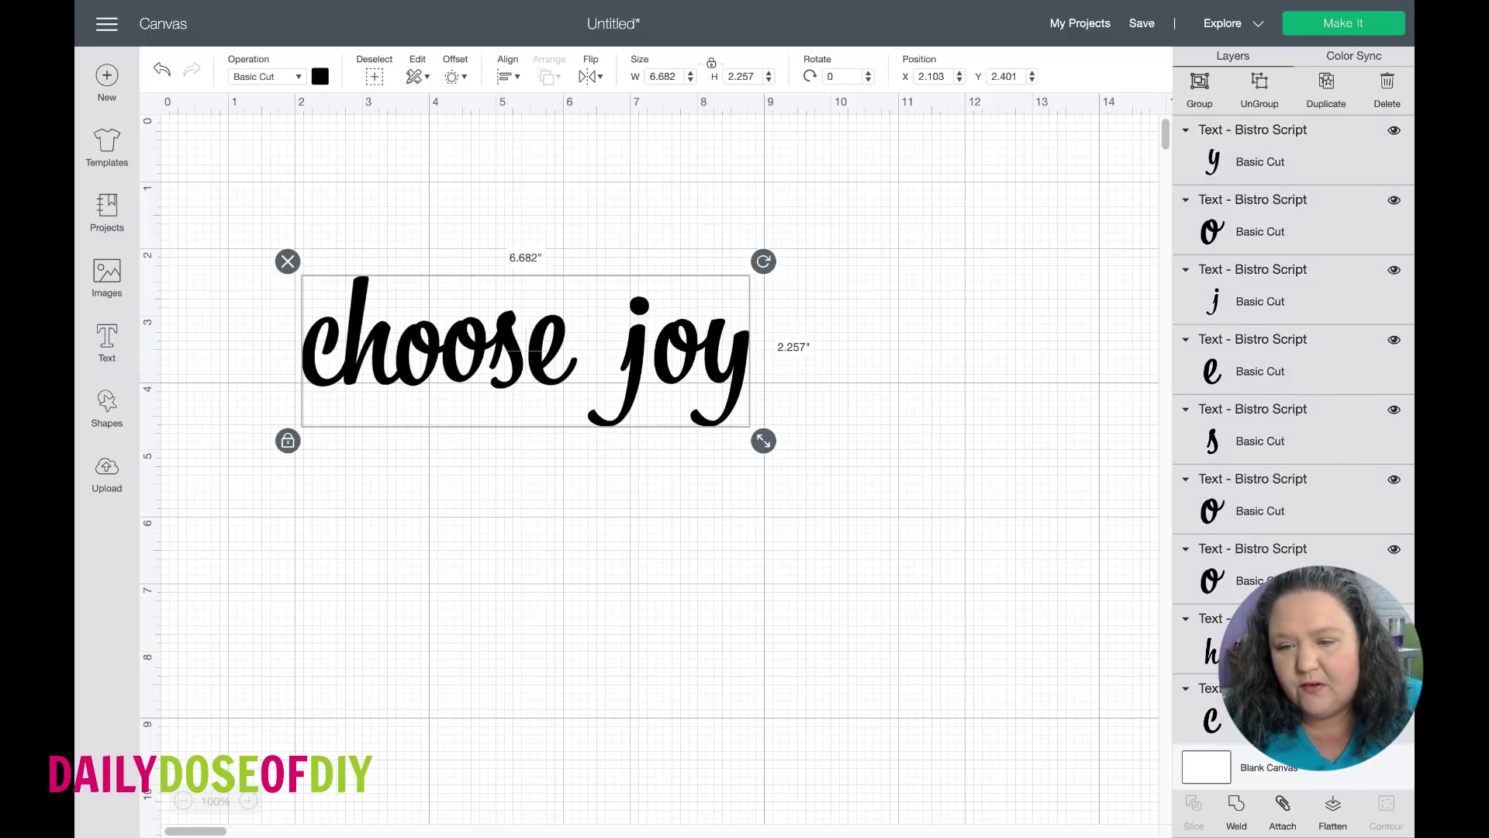
Weld the selected letters into a single 'Weld Result' shape of 6.682 × 2.257 inches.
{"action": "left_click", "coordinate": [1233, 806]}
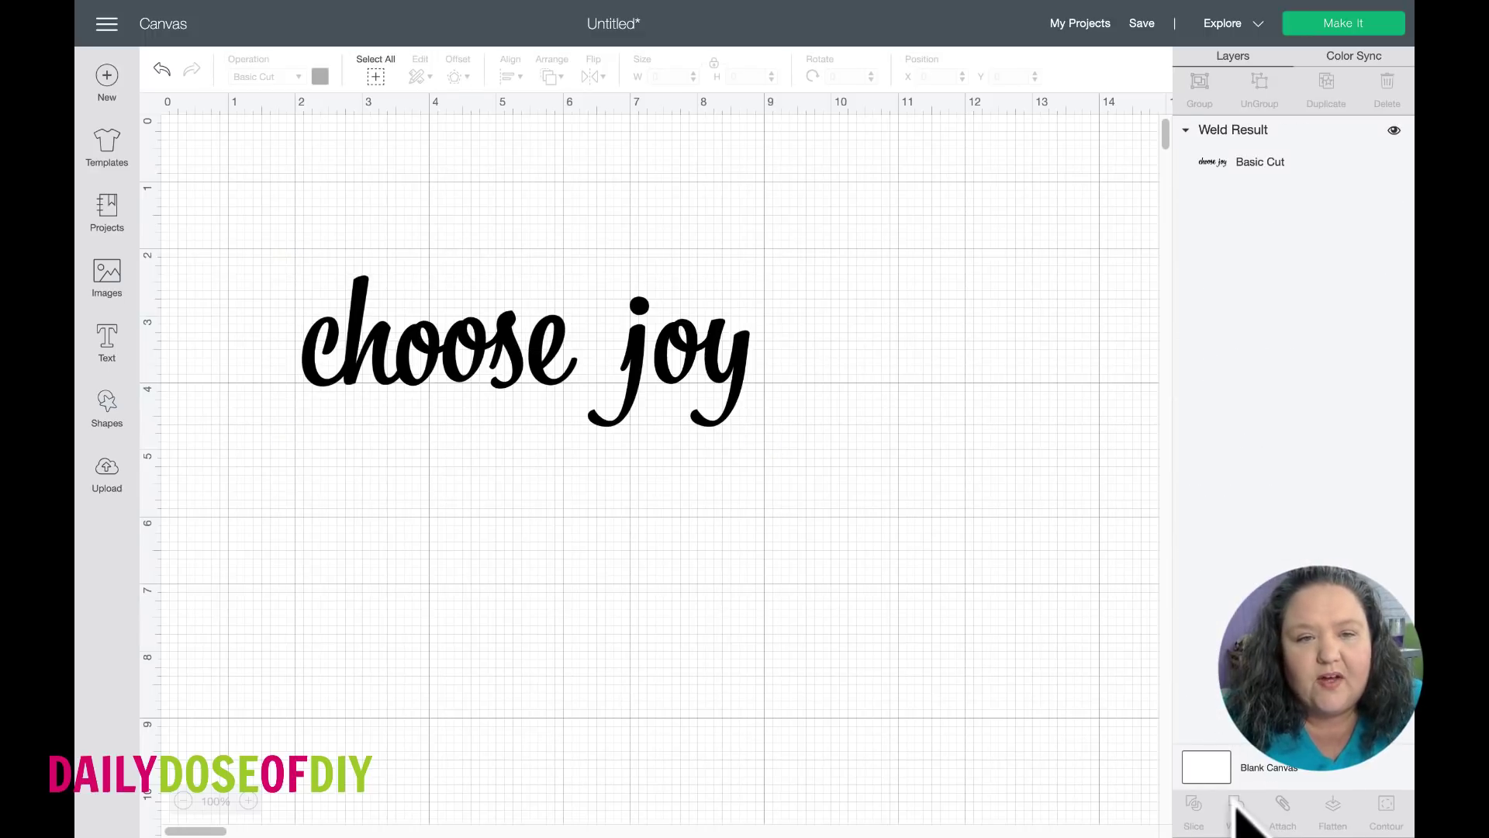
{"action": "left_click", "coordinate": [725, 332]}
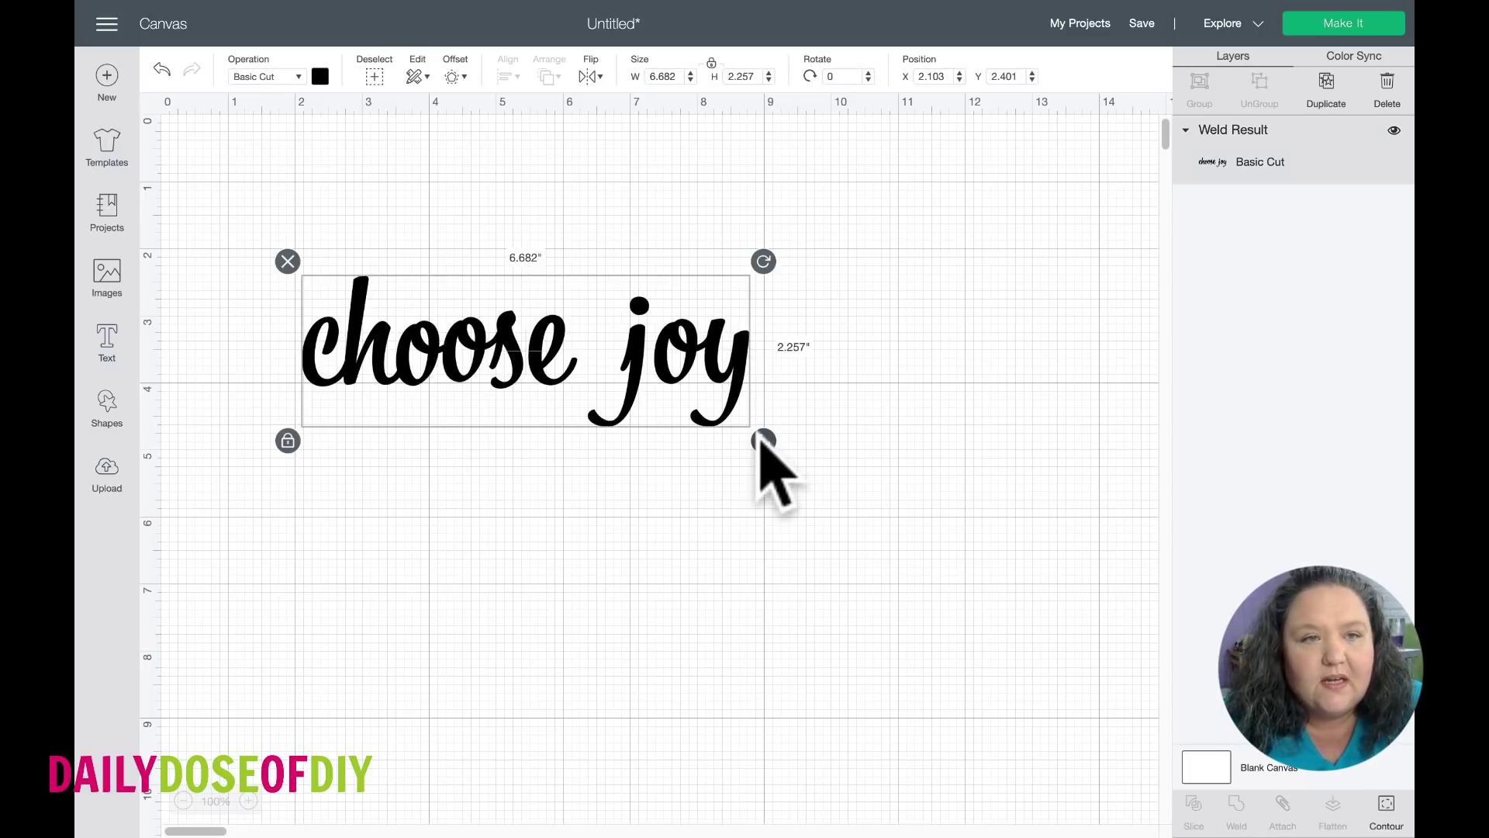
Resize the welded 'choose joy' to 8.82 × 2.98 inches and nudge it up and right.
{"action": "left_click_drag", "start_coordinate": [758, 438], "coordinate": [837, 490]}
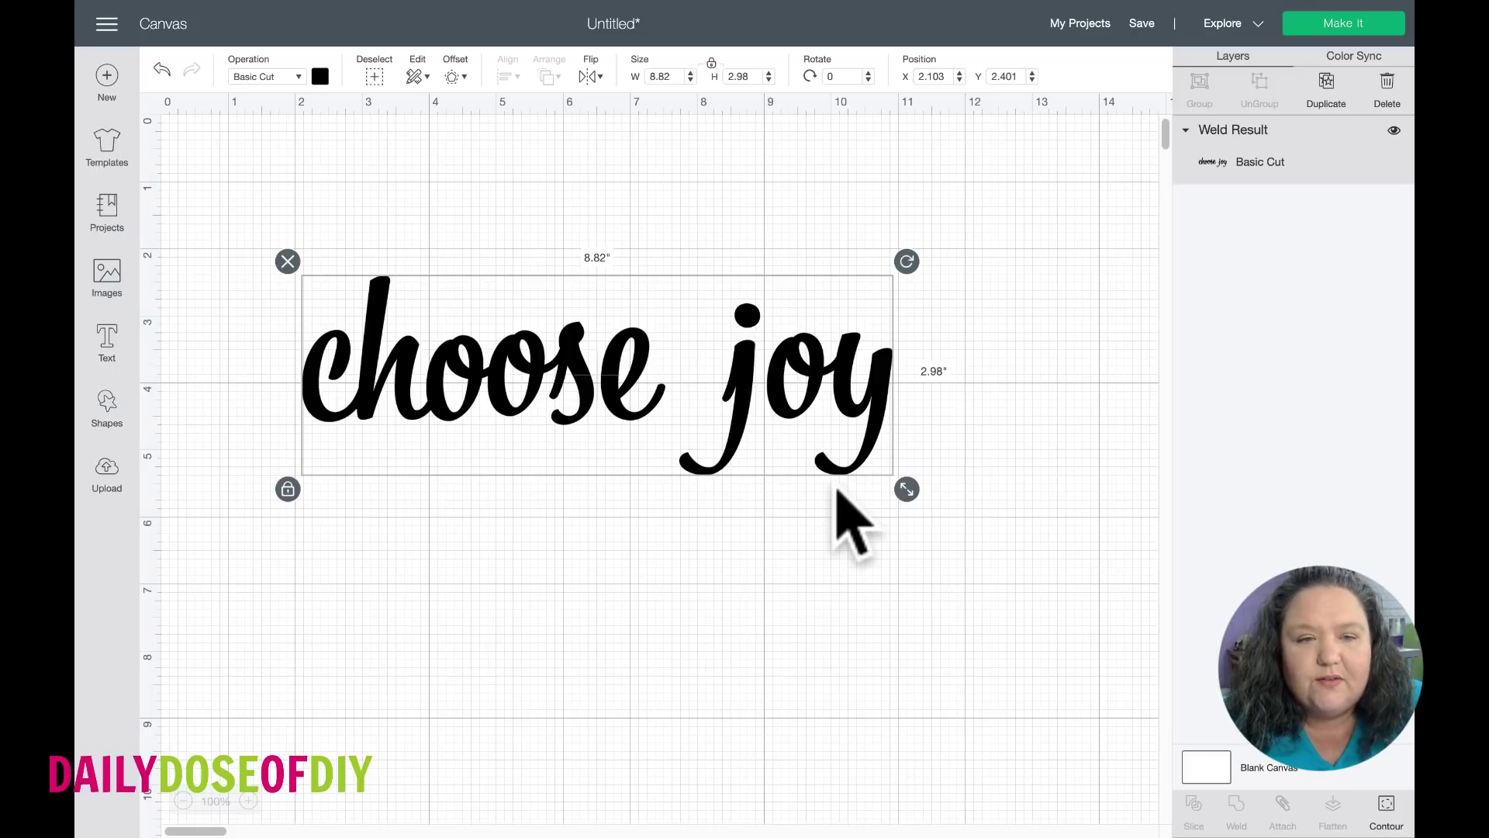
{"action": "left_click_drag", "start_coordinate": [585, 393], "coordinate": [595, 345]}
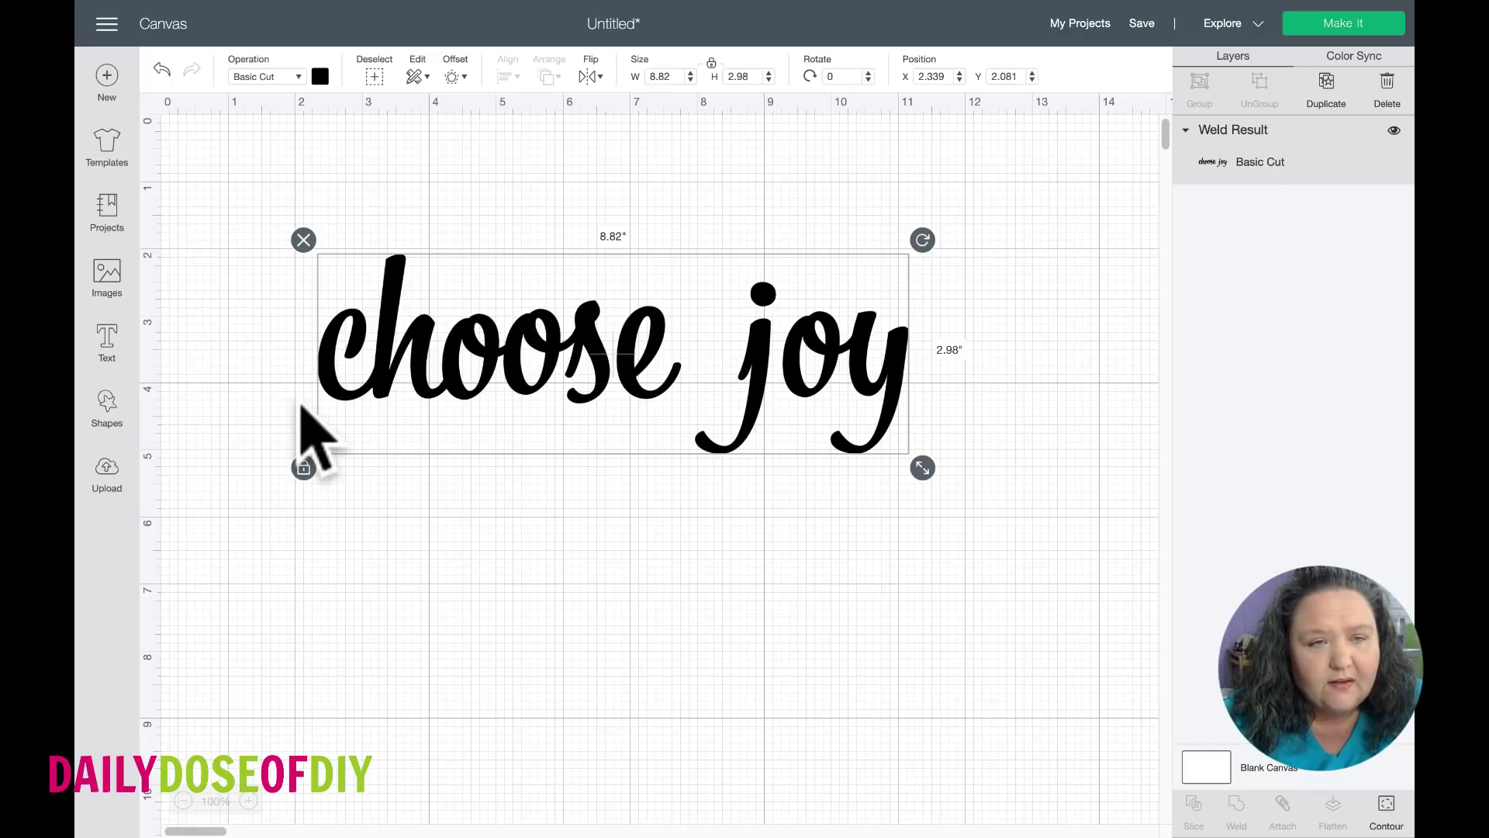
{"action": "left_click", "coordinate": [377, 77]}
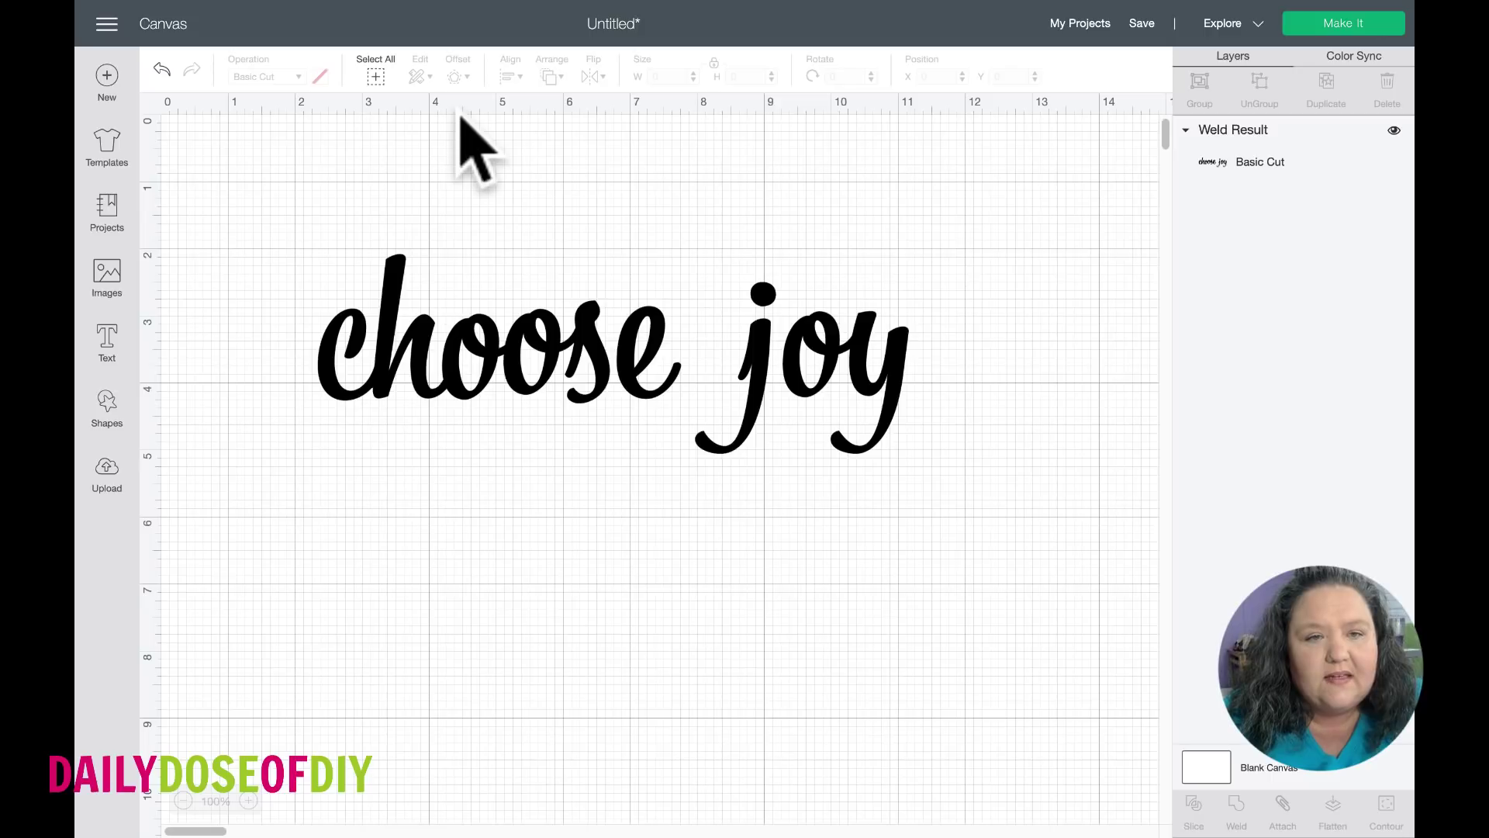
{"action": "left_click", "coordinate": [397, 303]}
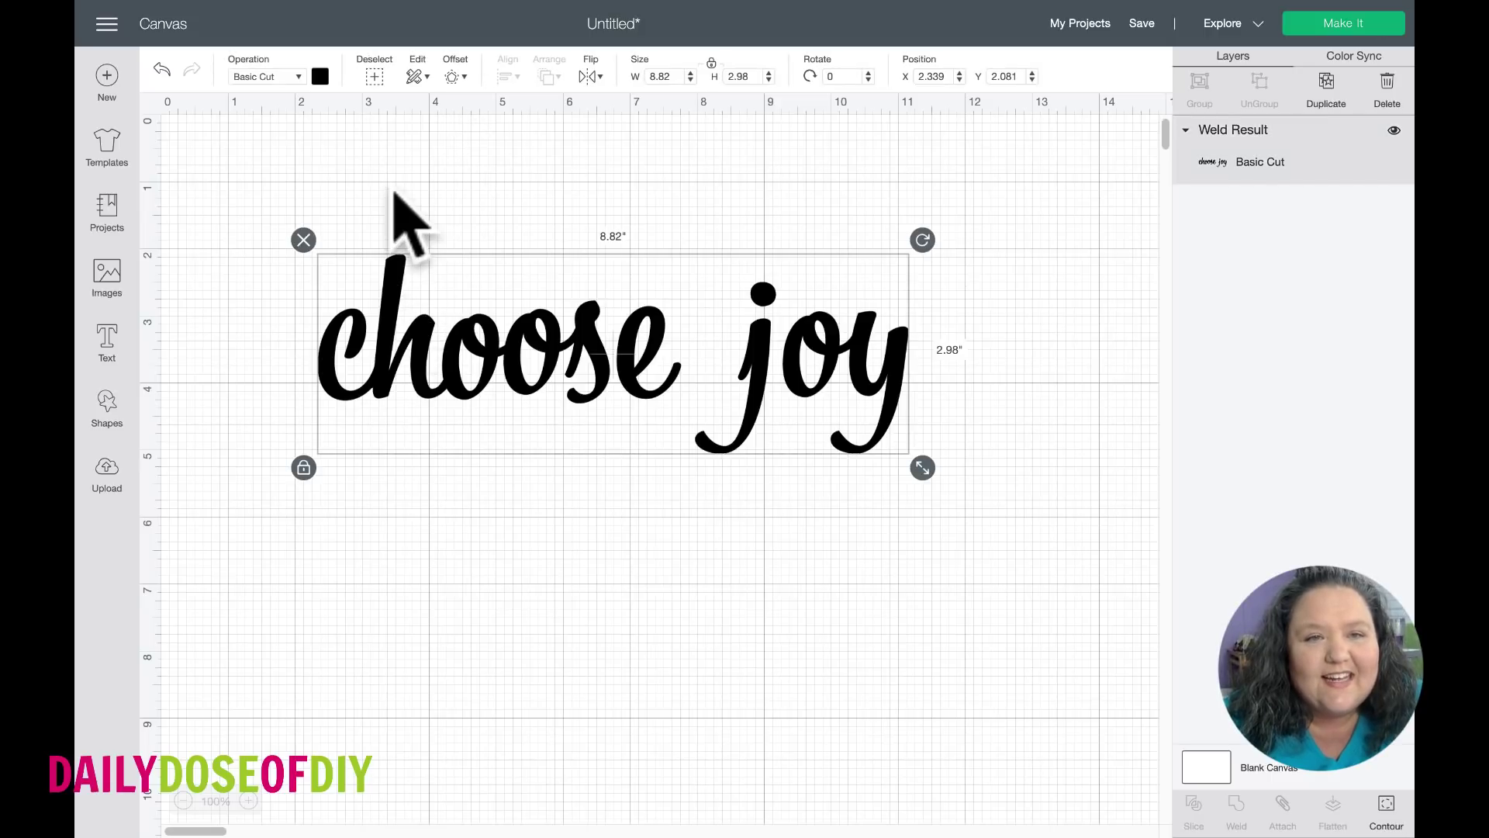
Offset the welded text by 0.139 inches with rounded corners.
{"action": "left_click", "coordinate": [454, 76]}
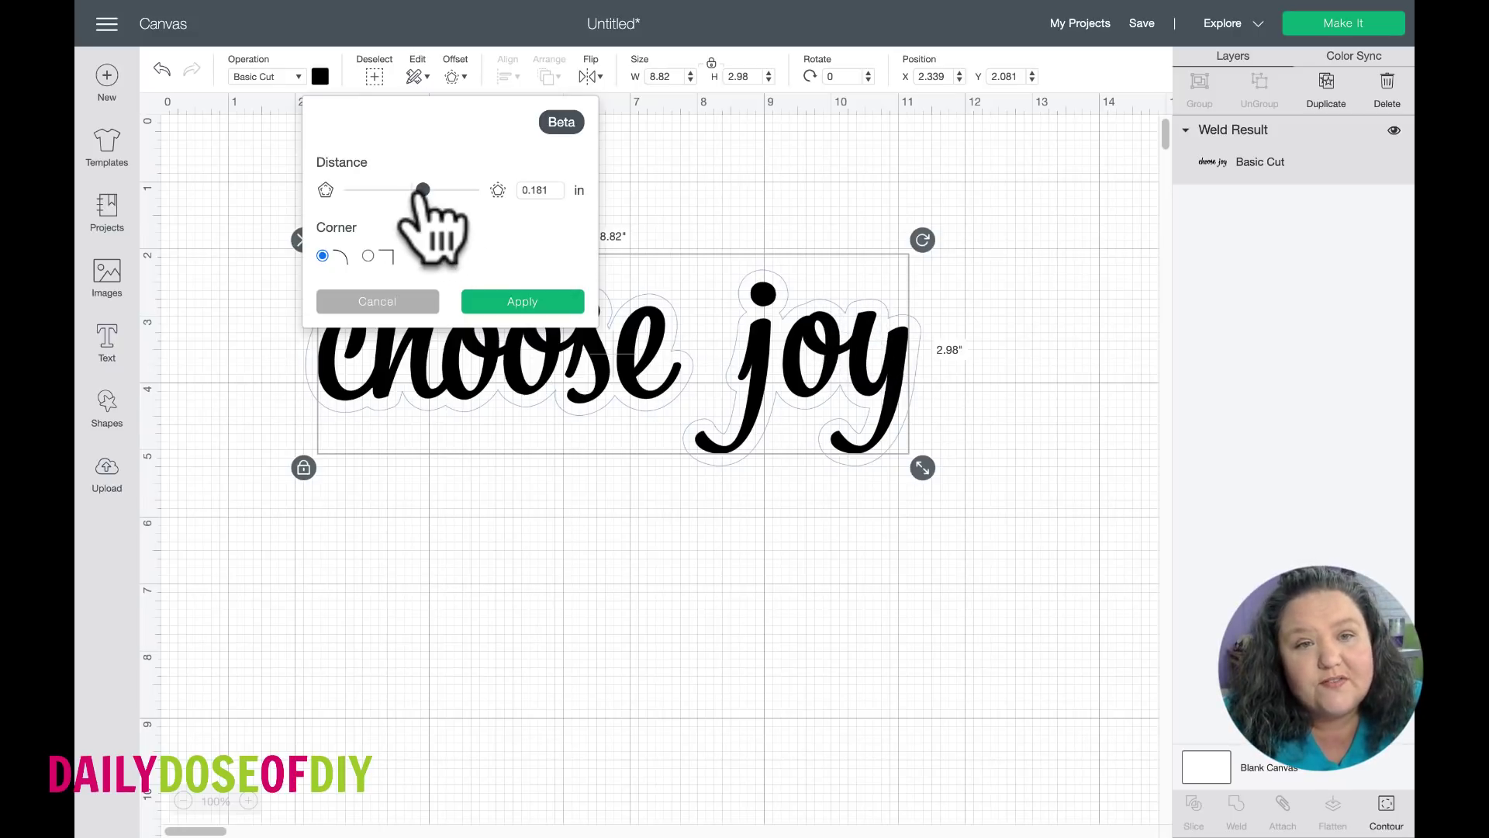
{"action": "left_click_drag", "start_coordinate": [423, 191], "coordinate": [462, 191]}
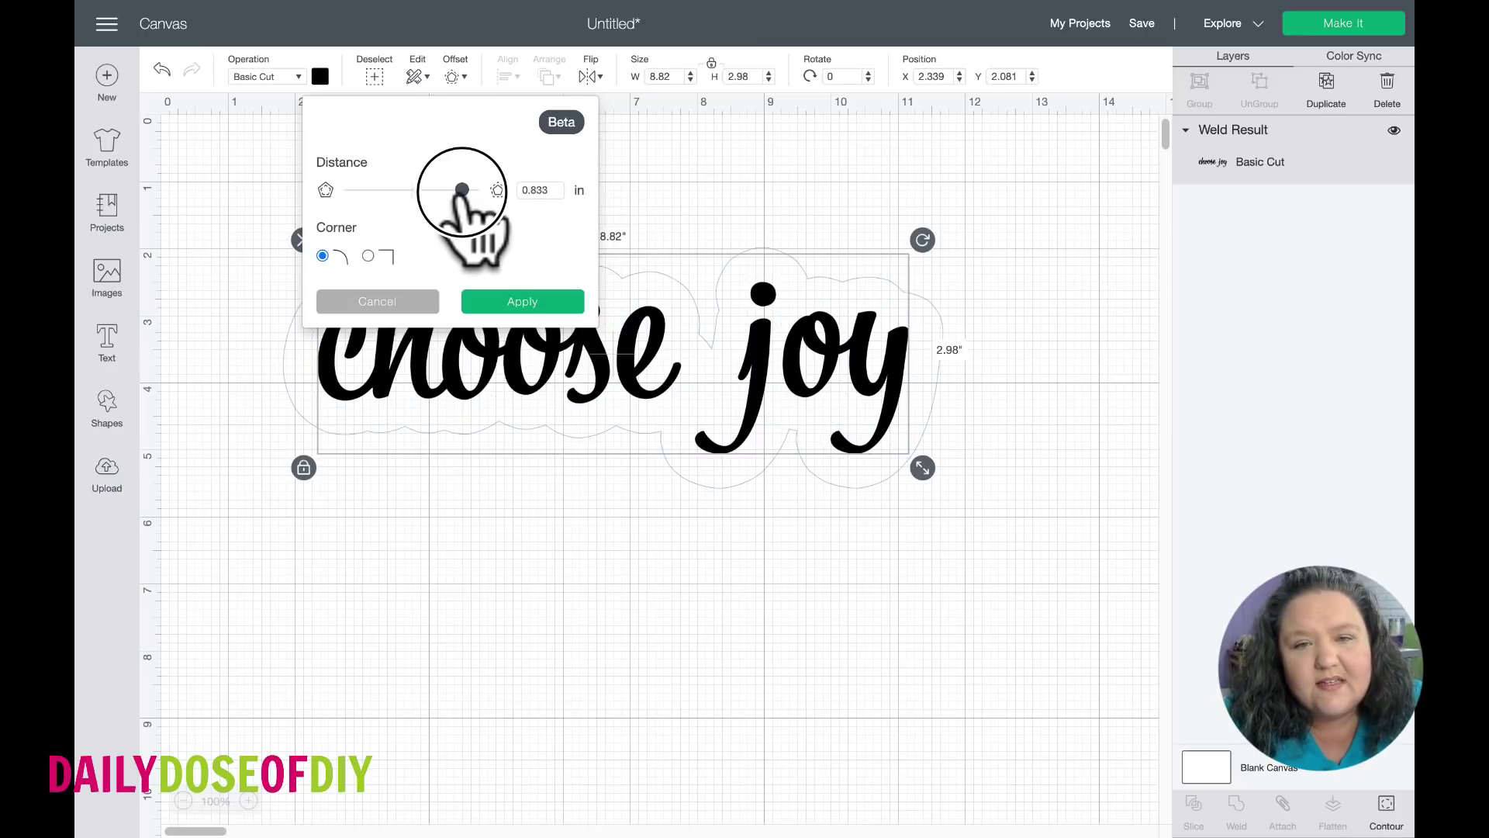
{"action": "left_click_drag", "start_coordinate": [463, 191], "coordinate": [412, 191]}
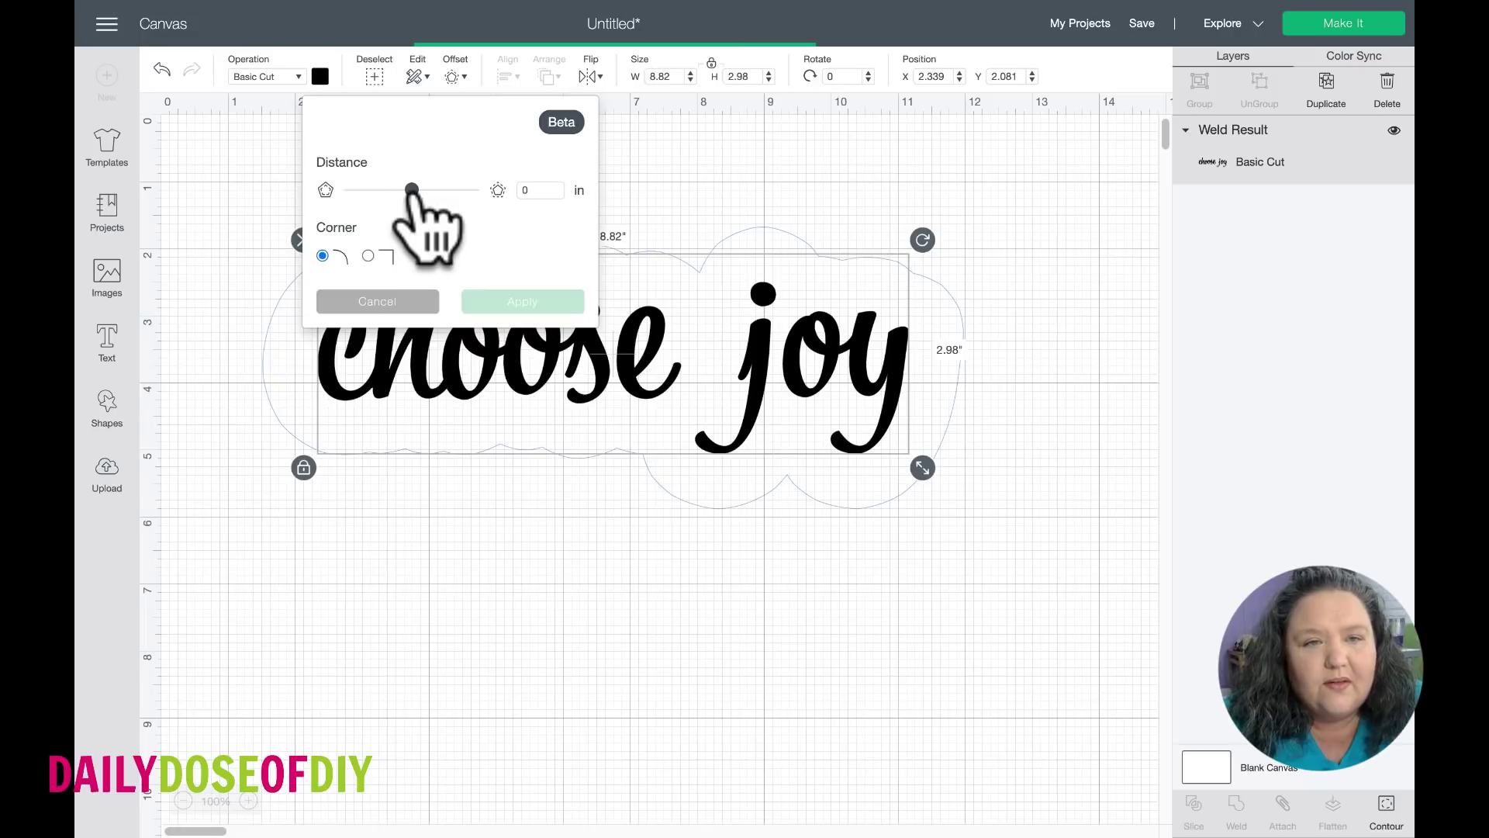
{"action": "left_click_drag", "start_coordinate": [411, 191], "coordinate": [411, 180]}
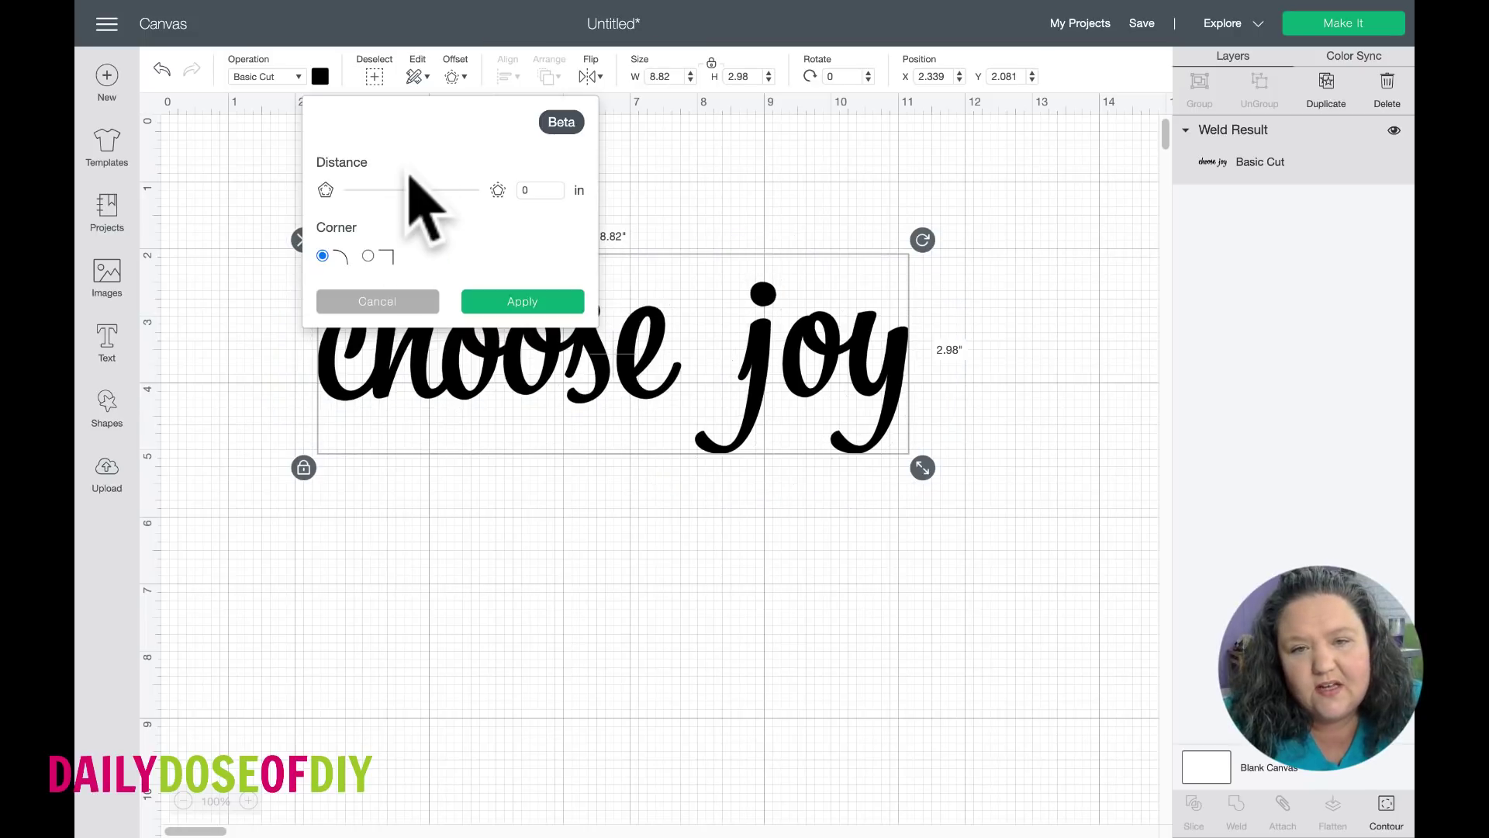
{"action": "left_click_drag", "start_coordinate": [410, 189], "coordinate": [419, 189]}
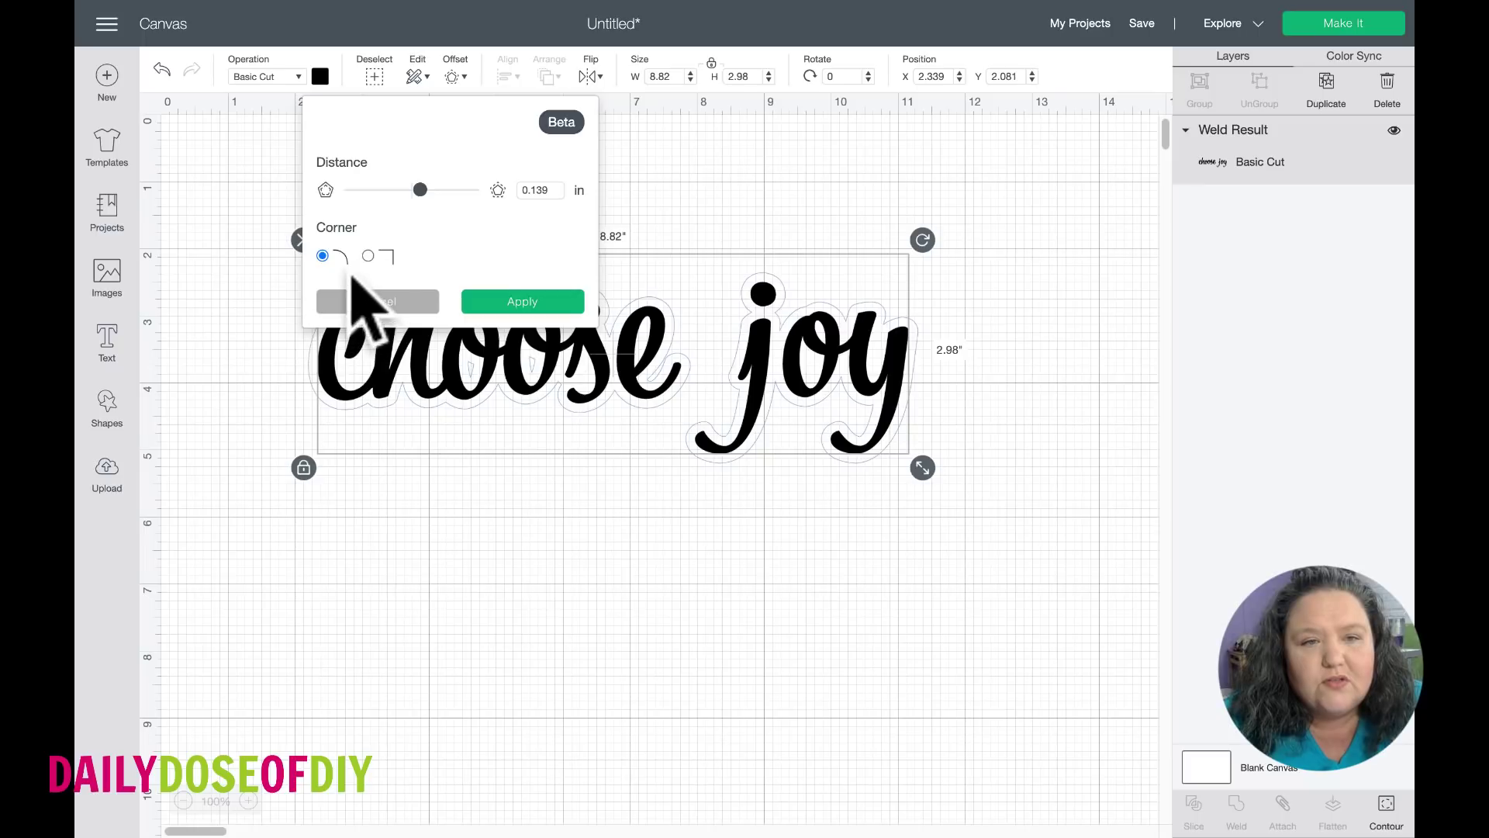
{"action": "left_click", "coordinate": [368, 256]}
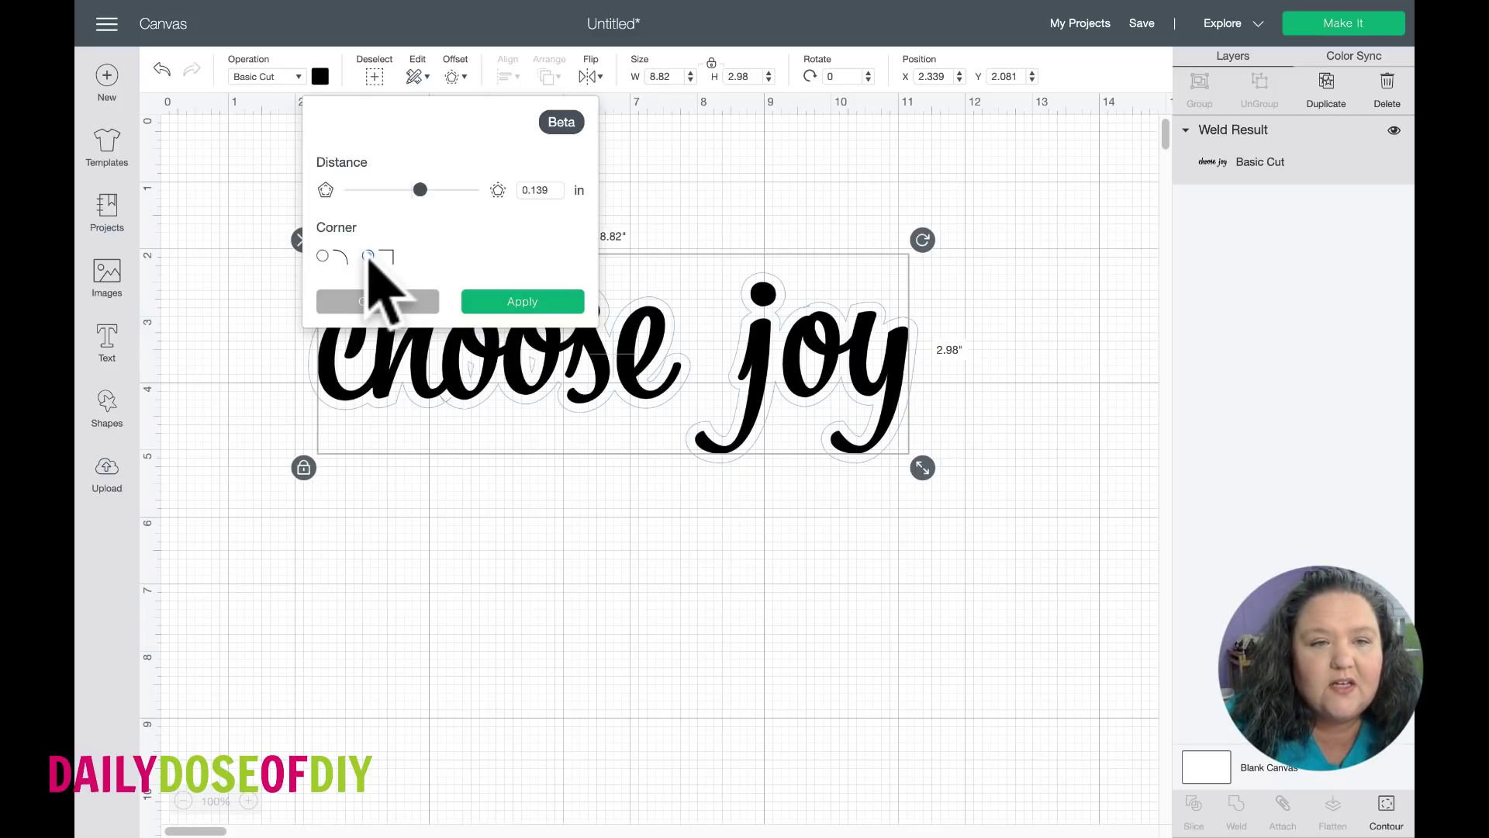
{"action": "left_click", "coordinate": [323, 255]}
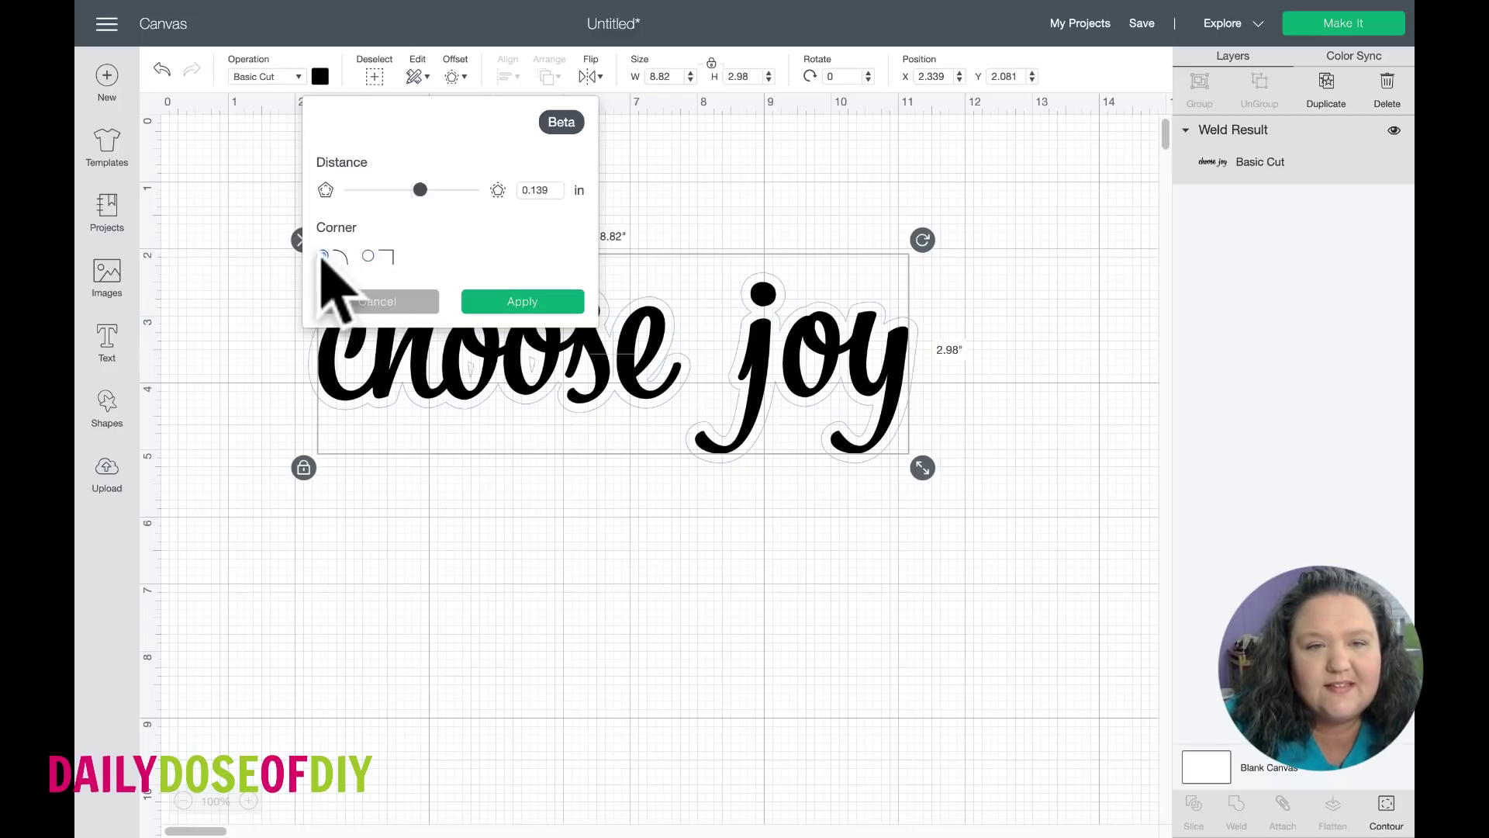
{"action": "left_click", "coordinate": [515, 308]}
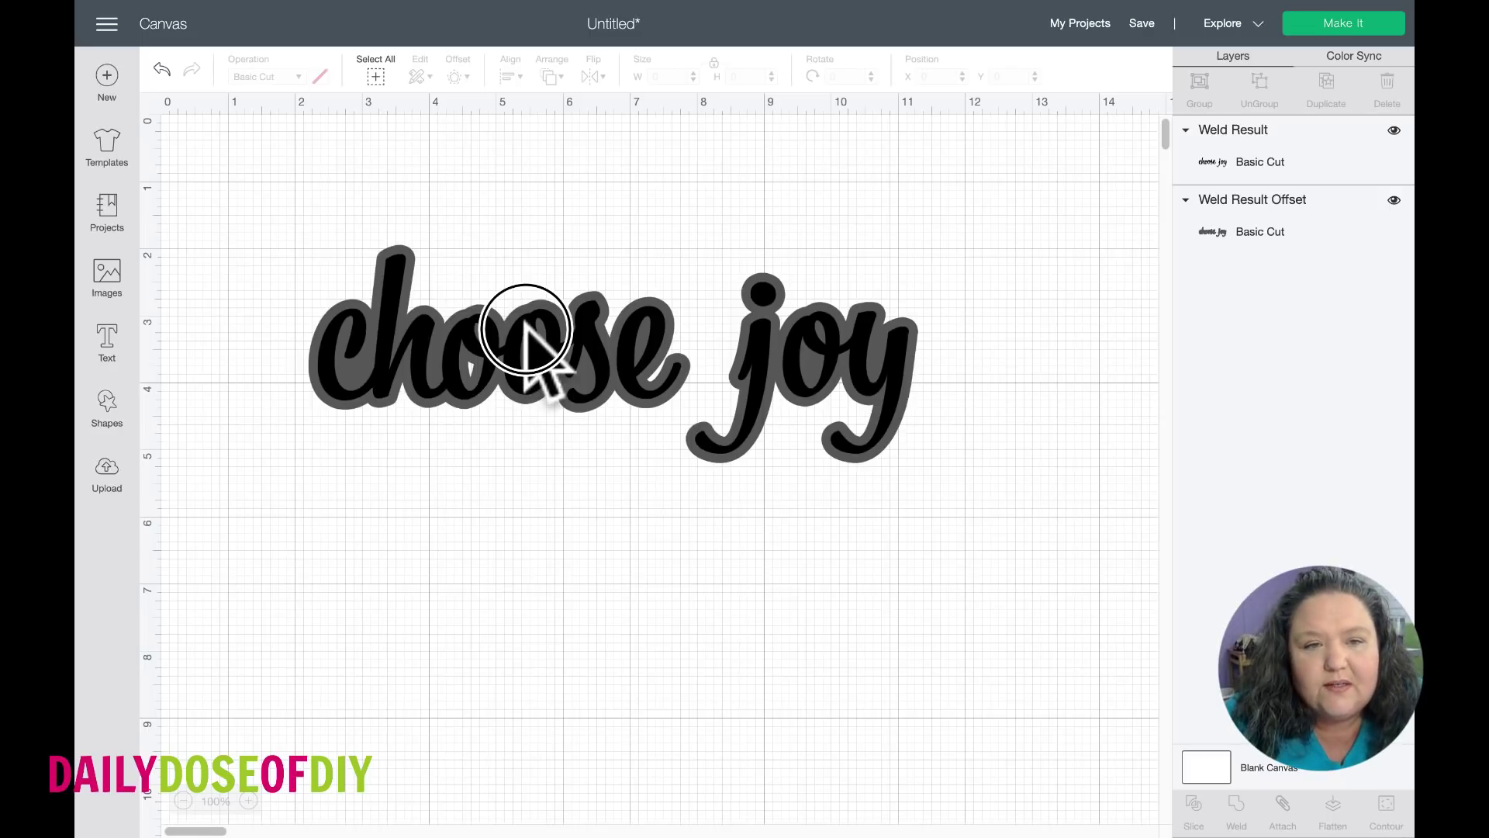
Move the black text off its offset and colour the offset light purple.
{"action": "left_click_drag", "start_coordinate": [526, 328], "coordinate": [552, 542]}
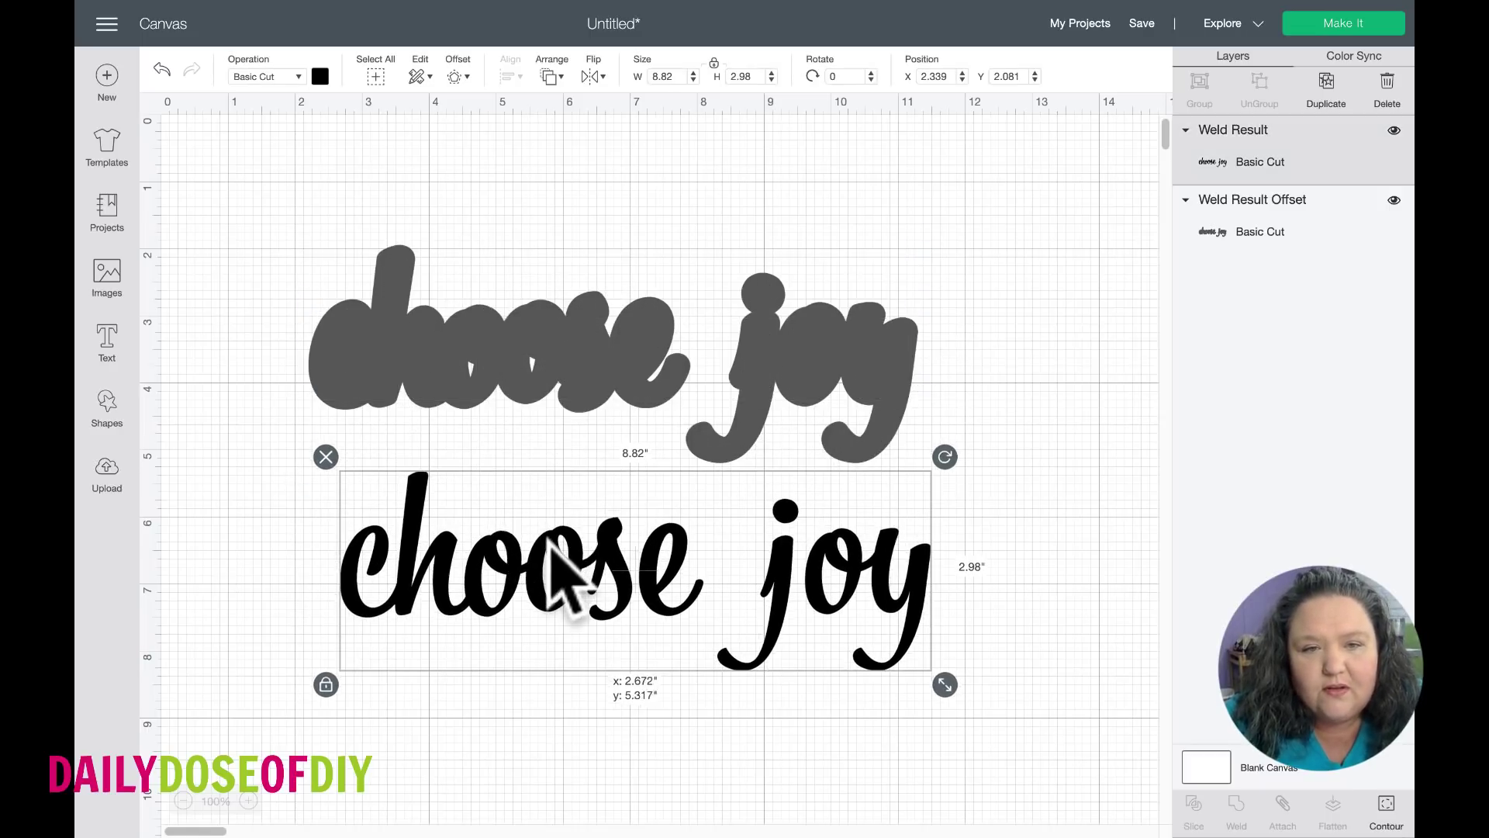
{"action": "left_click", "coordinate": [573, 345]}
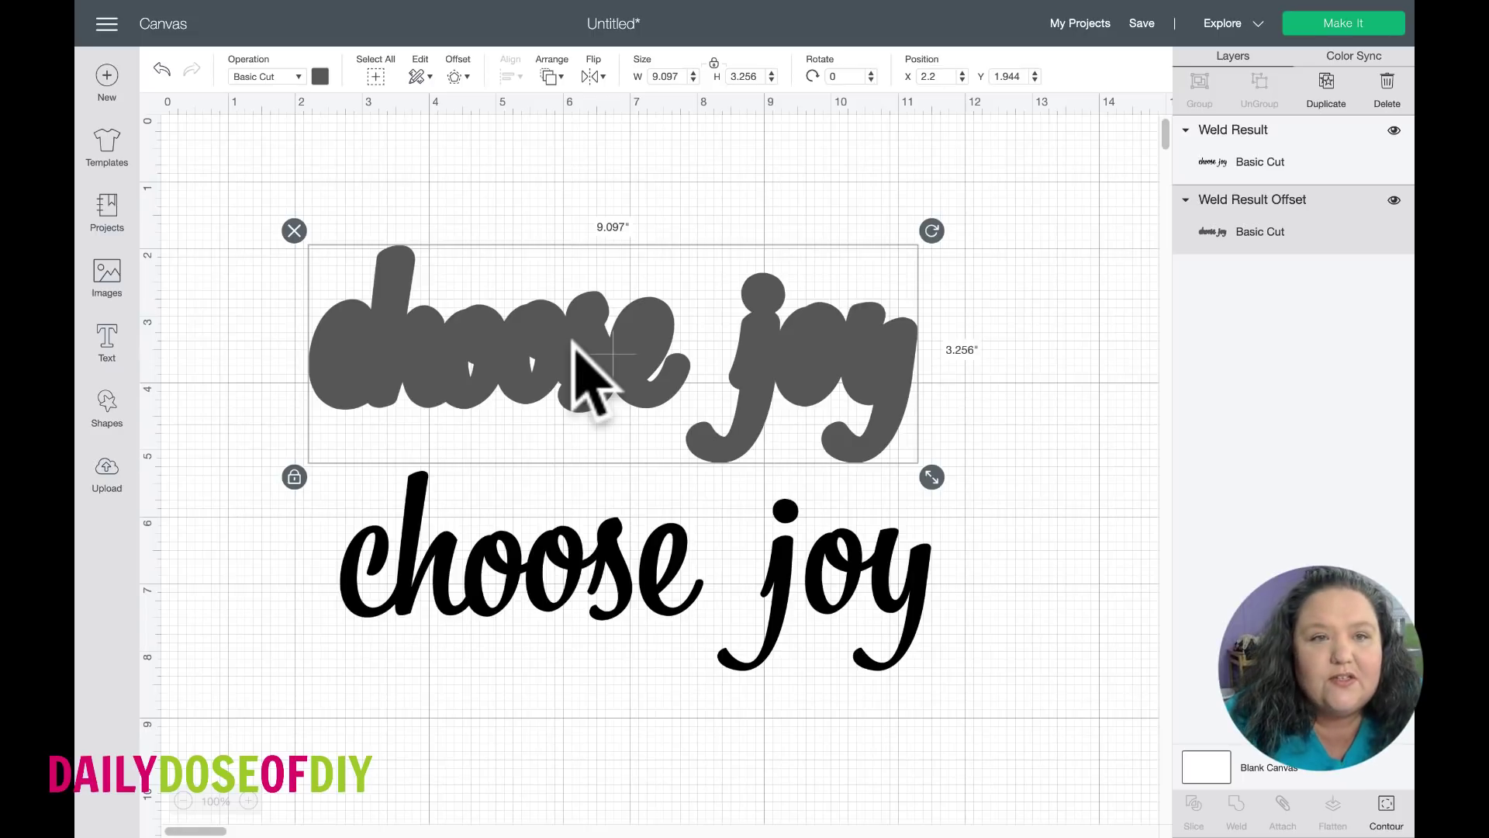
{"action": "left_click", "coordinate": [320, 76]}
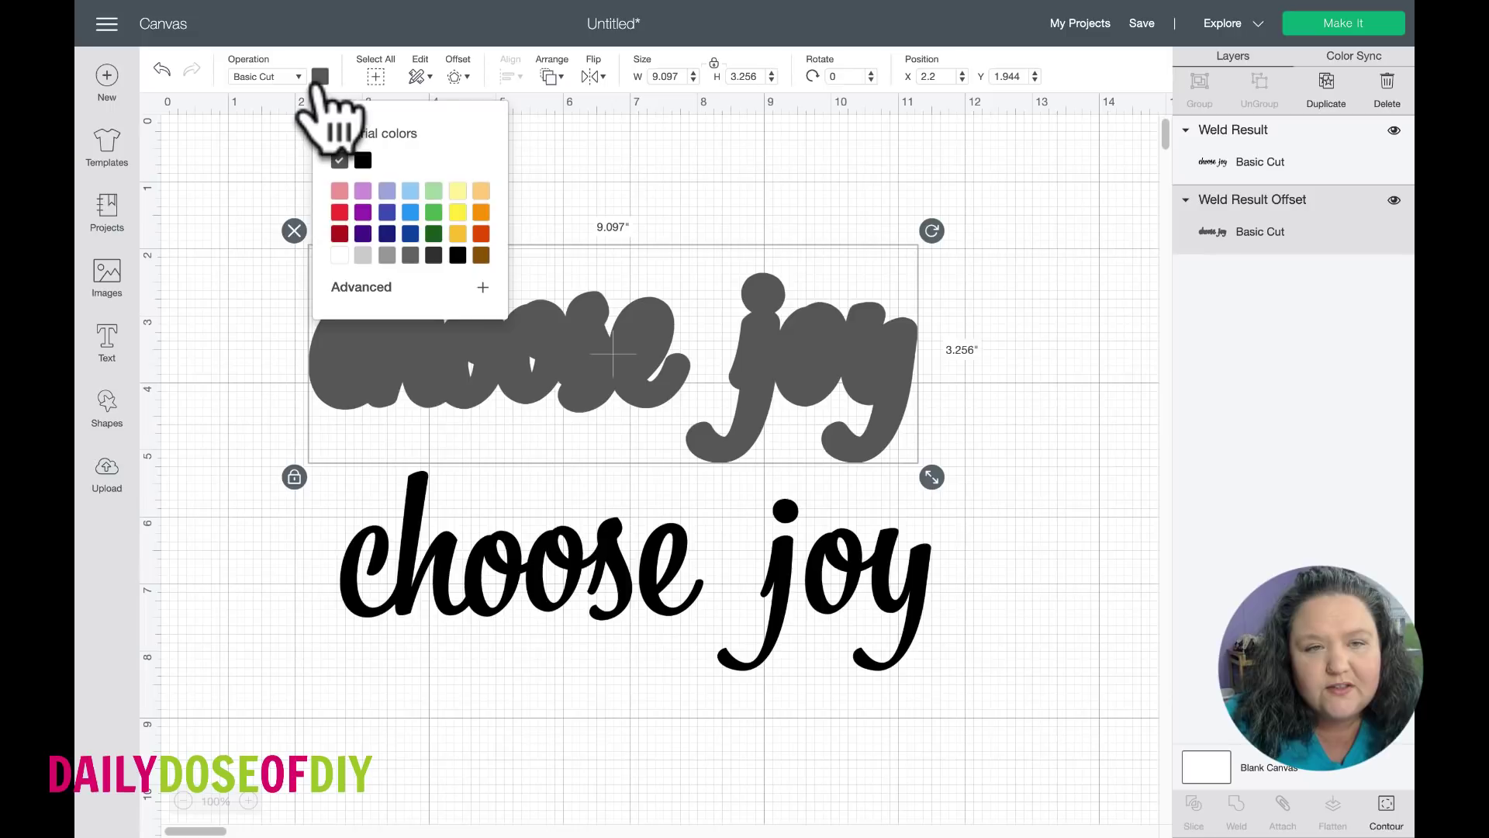
{"action": "left_click", "coordinate": [363, 190]}
{"action": "left_click", "coordinate": [565, 199]}
Try the black text on the purple offset, then park it below and nudge the offset.
{"action": "left_click_drag", "start_coordinate": [499, 527], "coordinate": [488, 333]}
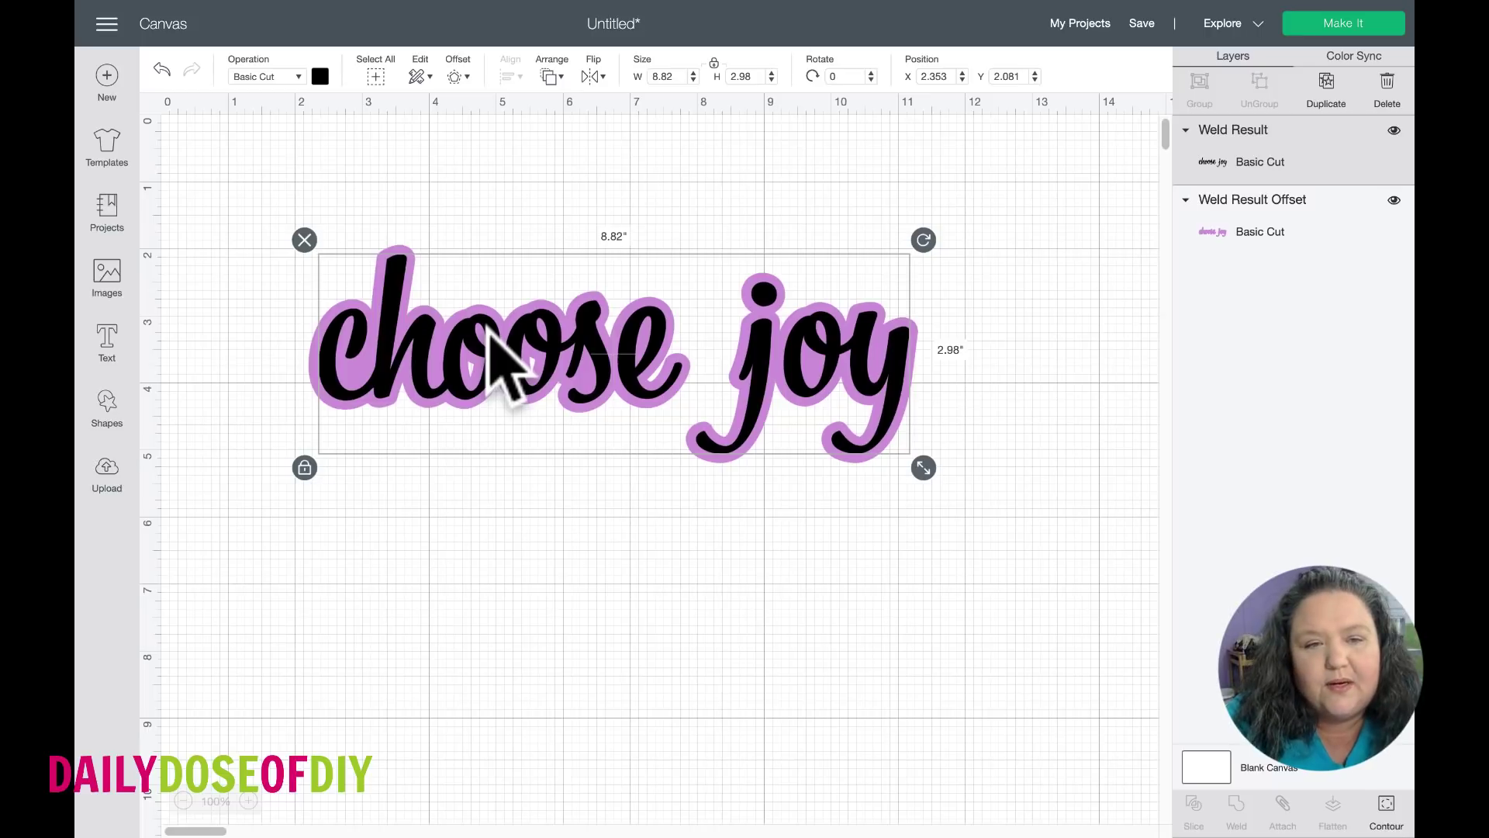
{"action": "left_click_drag", "start_coordinate": [488, 333], "coordinate": [498, 530]}
{"action": "left_click_drag", "start_coordinate": [504, 418], "coordinate": [486, 335]}
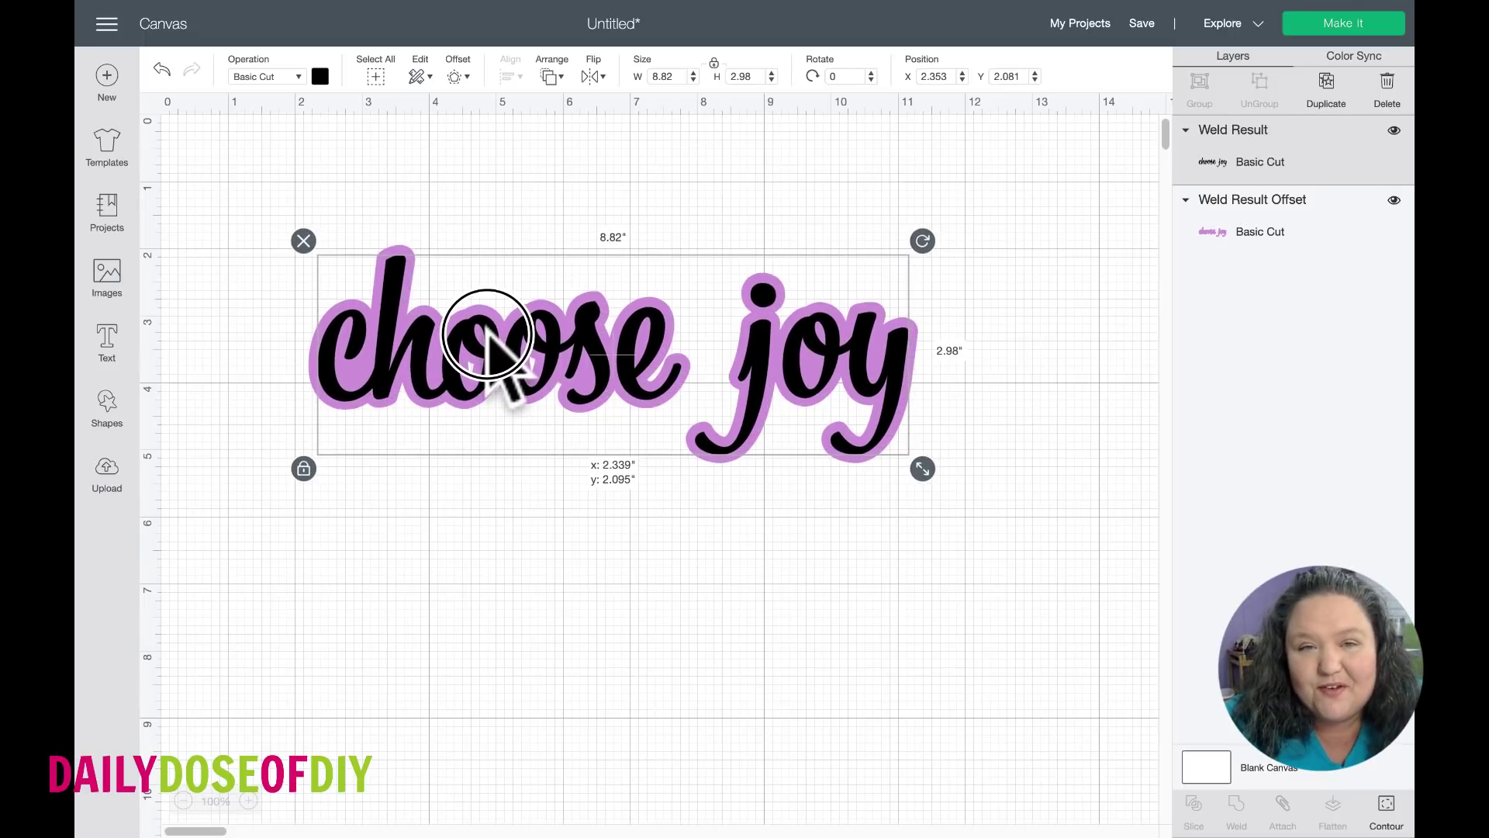
{"action": "left_click_drag", "start_coordinate": [487, 335], "coordinate": [520, 620]}
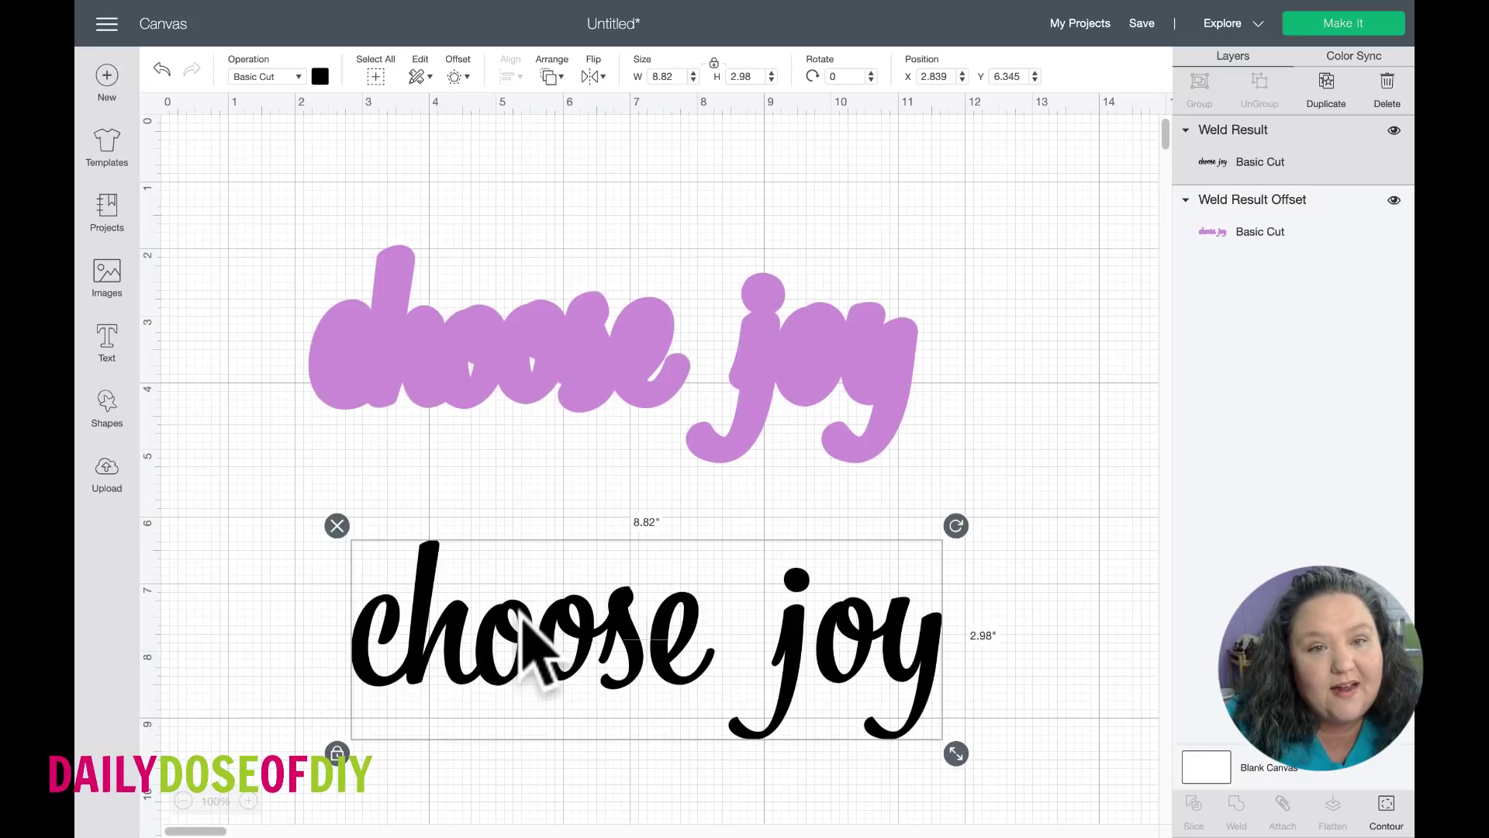
{"action": "left_click", "coordinate": [527, 357]}
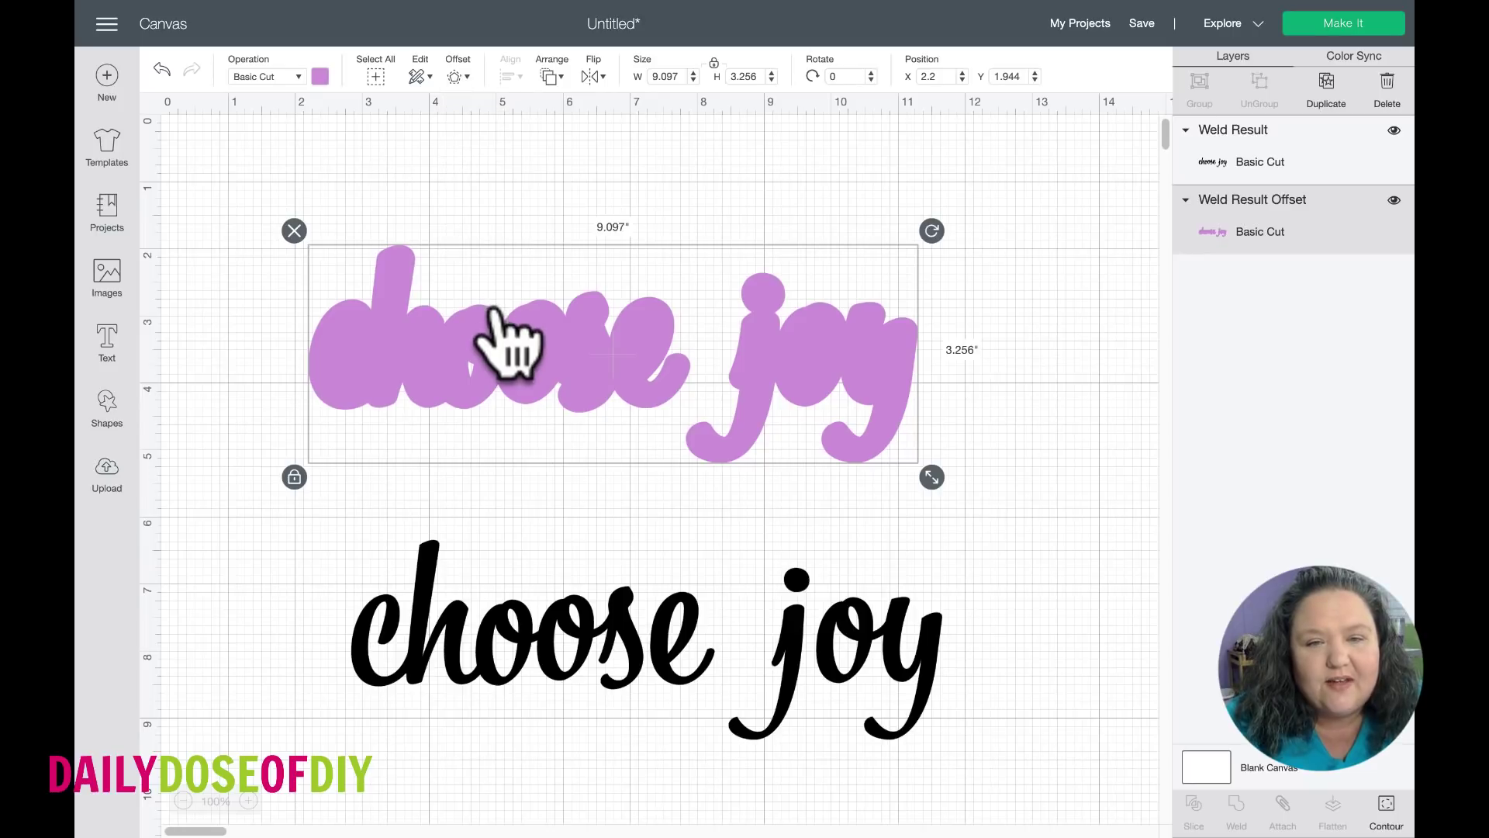
{"action": "left_click_drag", "start_coordinate": [497, 309], "coordinate": [503, 313]}
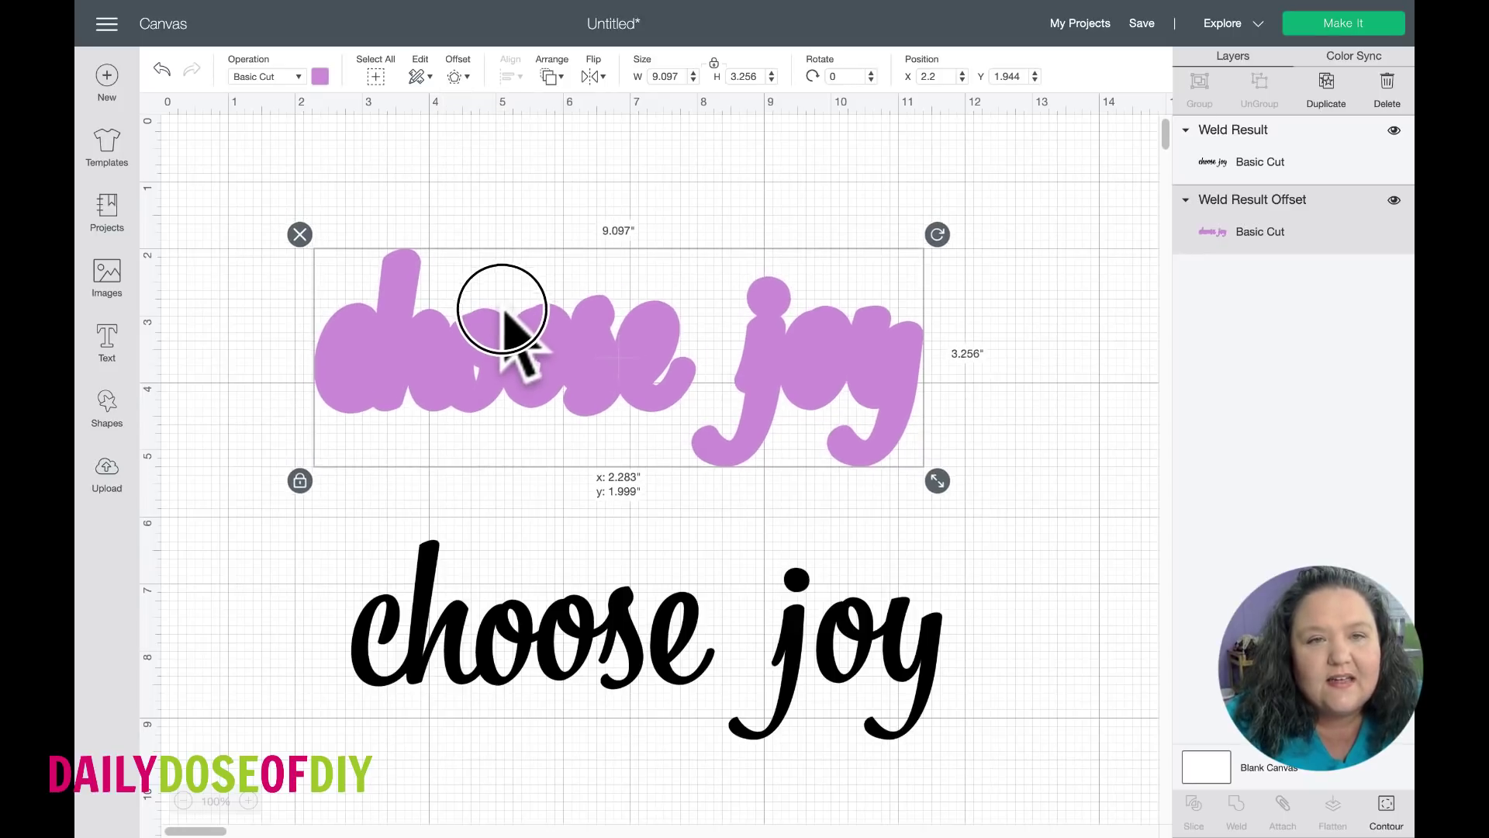
Add a 0.222-inch offset around the purple layer and move the purple layer aside.
{"action": "left_click", "coordinate": [465, 77]}
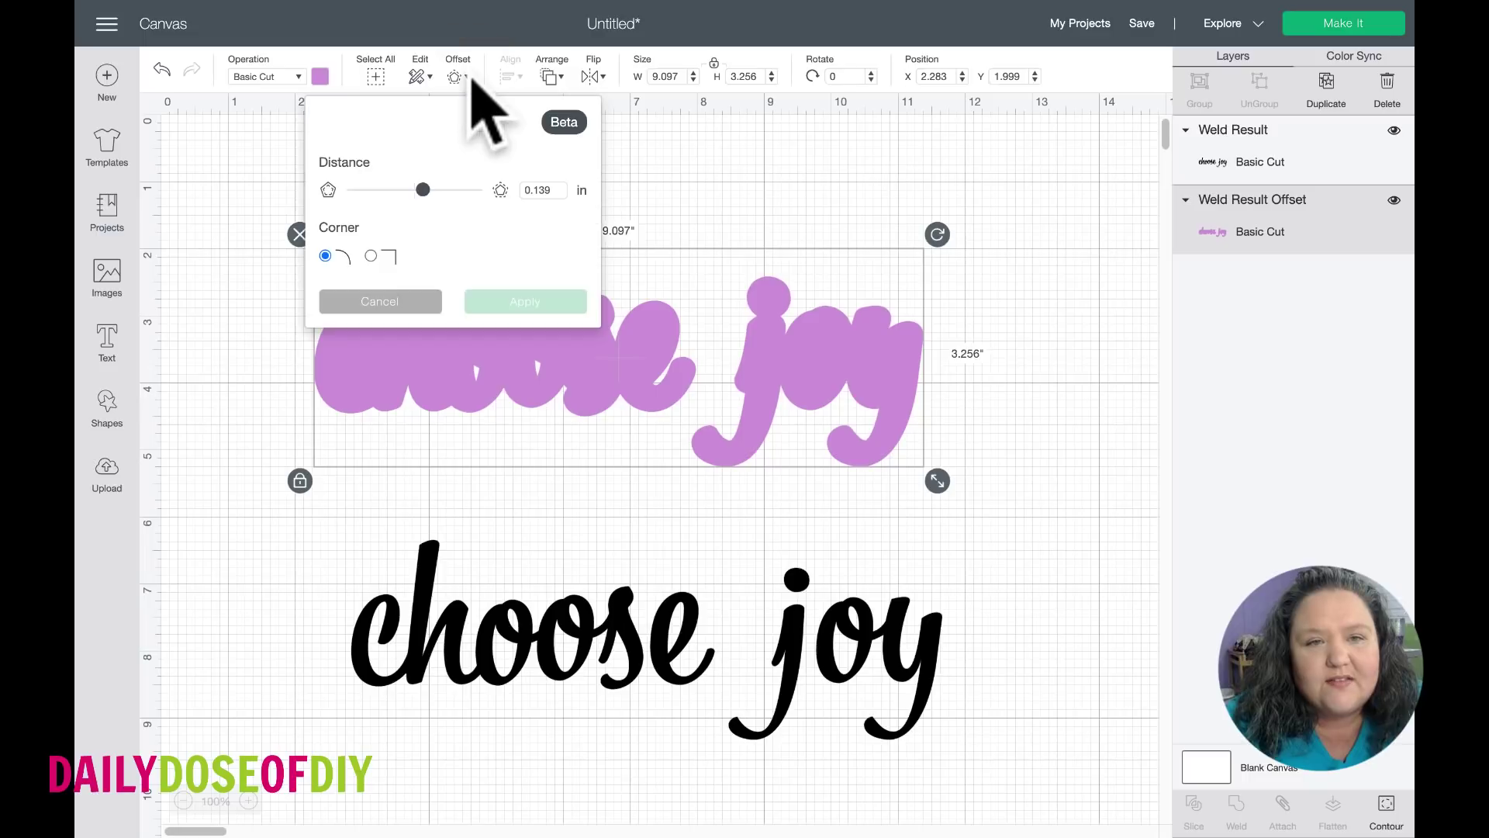
{"action": "left_click", "coordinate": [422, 190]}
{"action": "left_click_drag", "start_coordinate": [422, 190], "coordinate": [427, 190]}
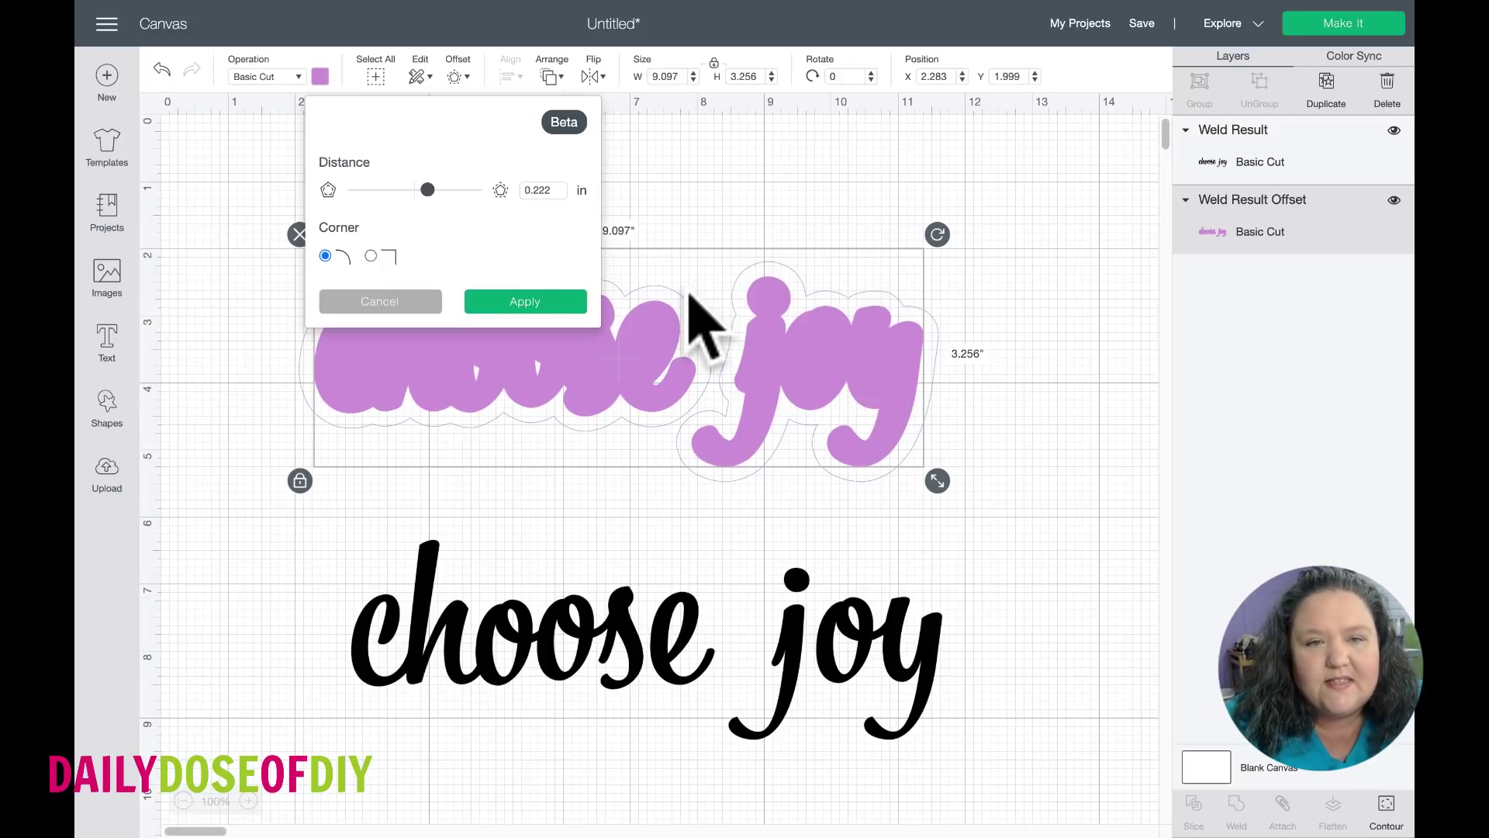
{"action": "left_click", "coordinate": [513, 303]}
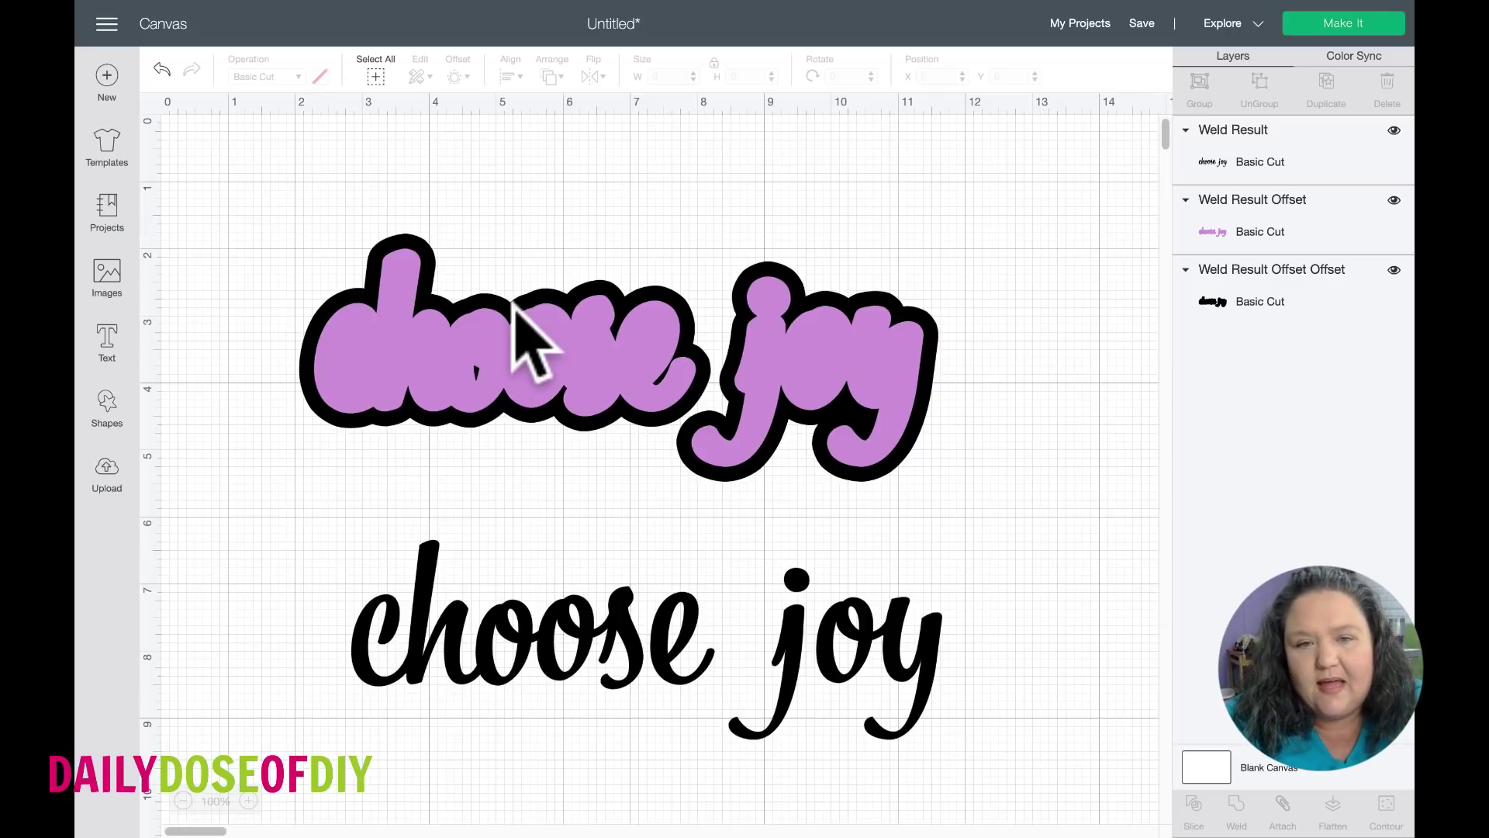
{"action": "left_click_drag", "start_coordinate": [510, 325], "coordinate": [506, 476]}
Colour the new outer offset yellow.
{"action": "left_click", "coordinate": [506, 298]}
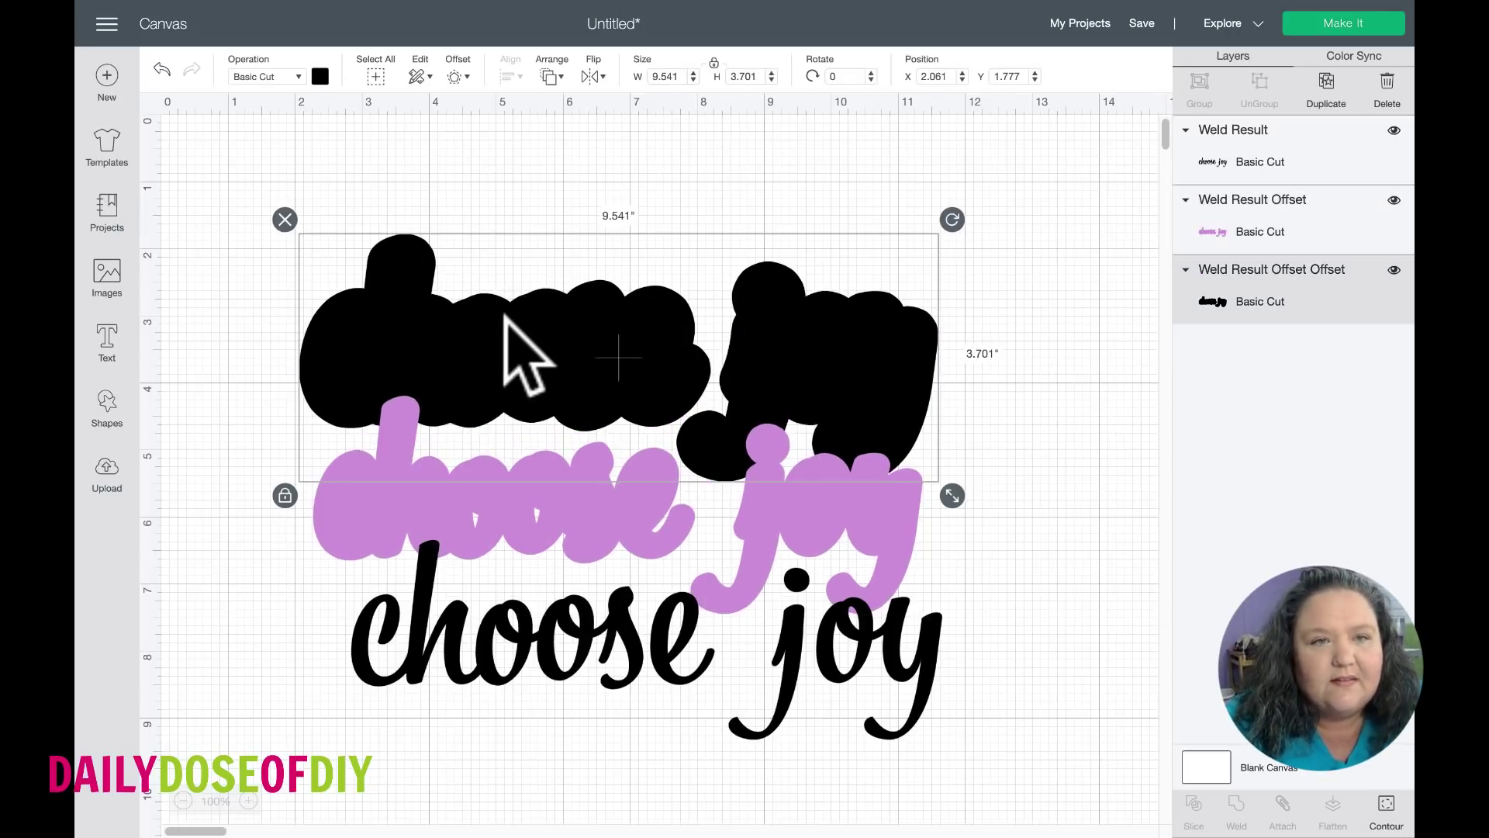
{"action": "left_click", "coordinate": [319, 76]}
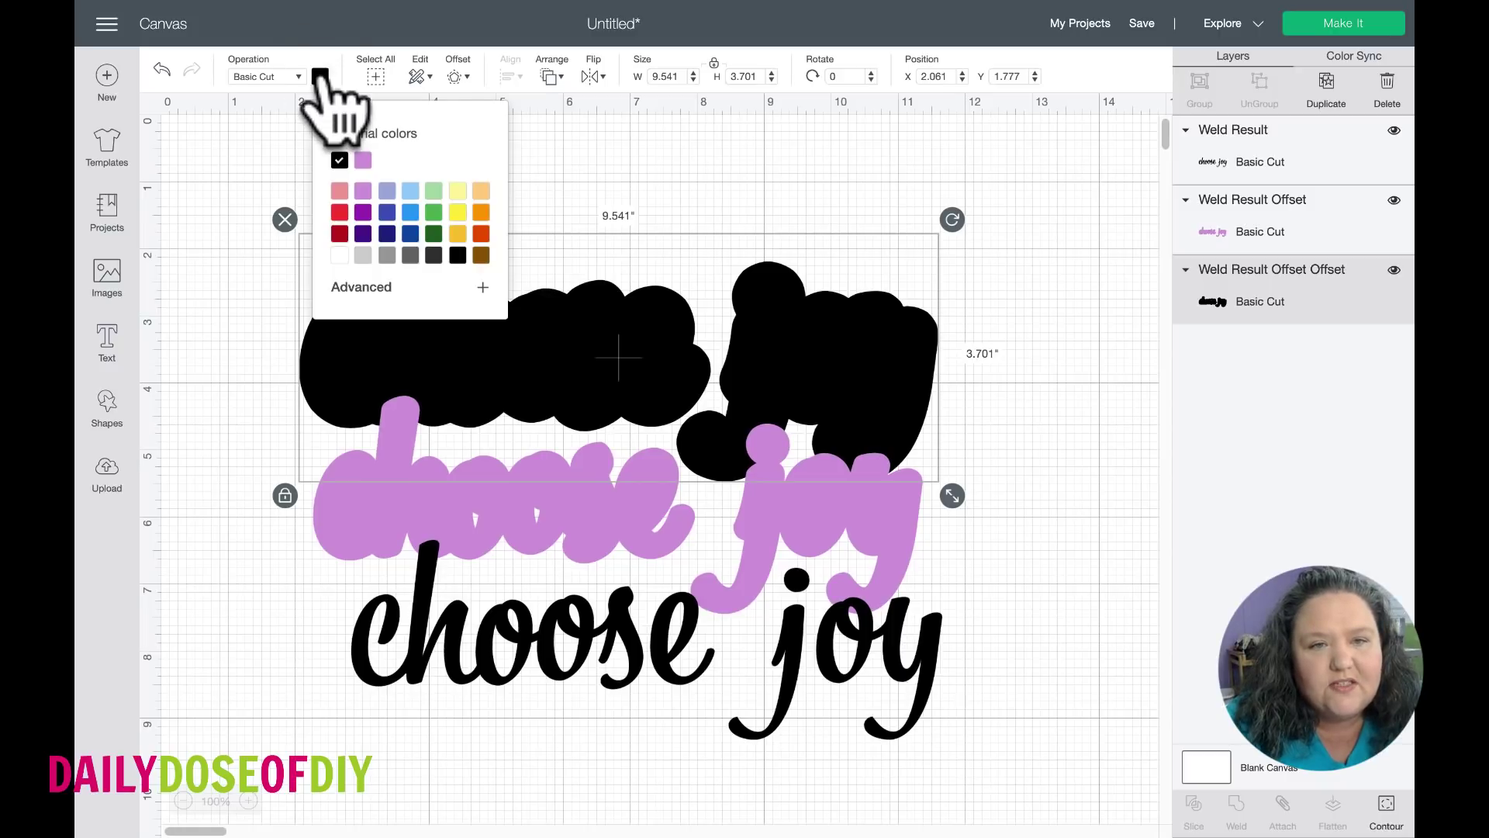
{"action": "left_click", "coordinate": [457, 234]}
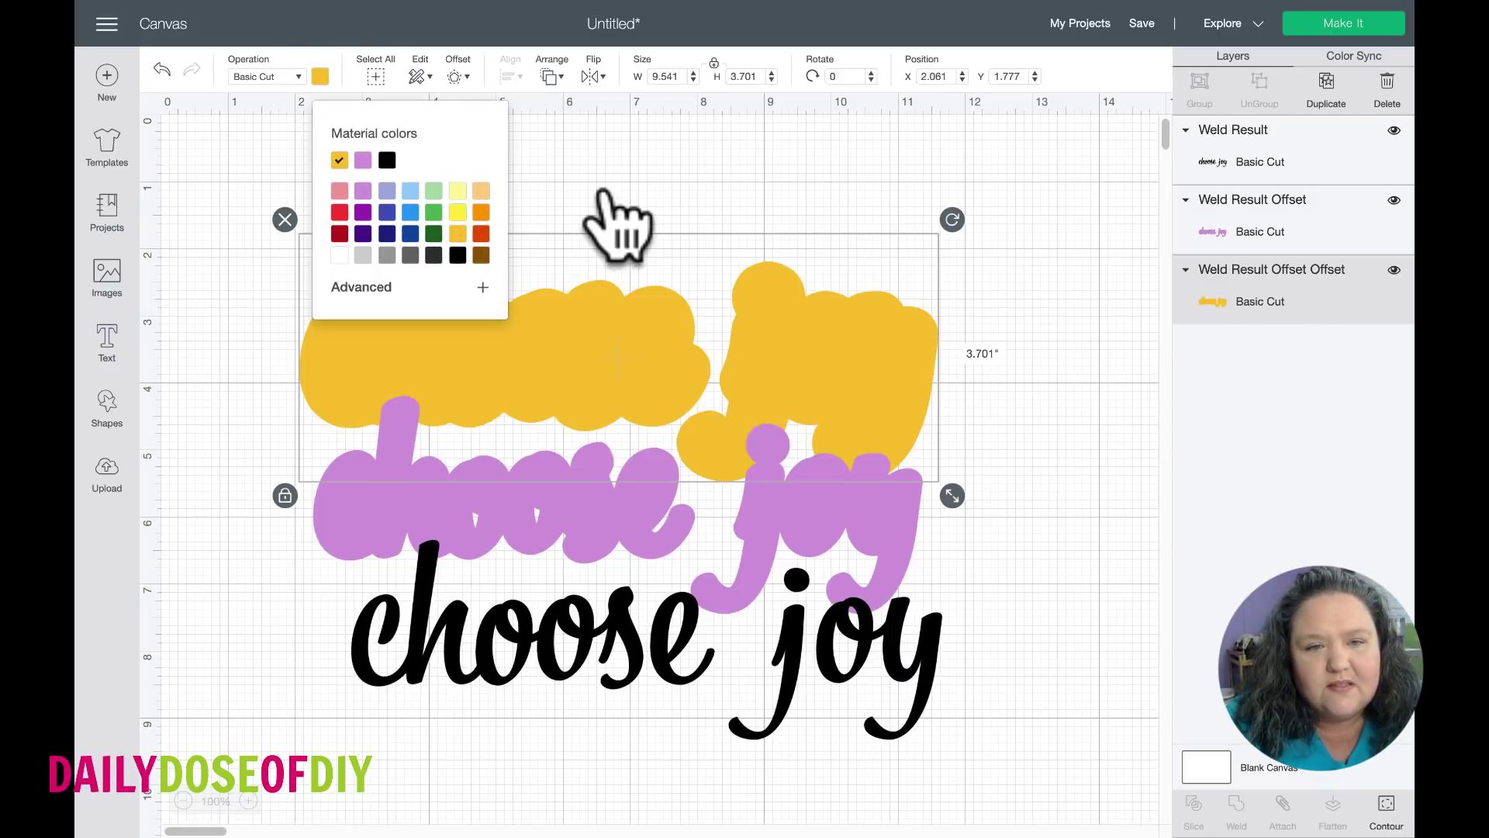
{"action": "left_click", "coordinate": [615, 223]}
Stack the purple layer and black text onto the yellow offset and select all three.
{"action": "left_click", "coordinate": [521, 491]}
{"action": "left_click_drag", "start_coordinate": [521, 496], "coordinate": [521, 352]}
{"action": "left_click", "coordinate": [580, 685]}
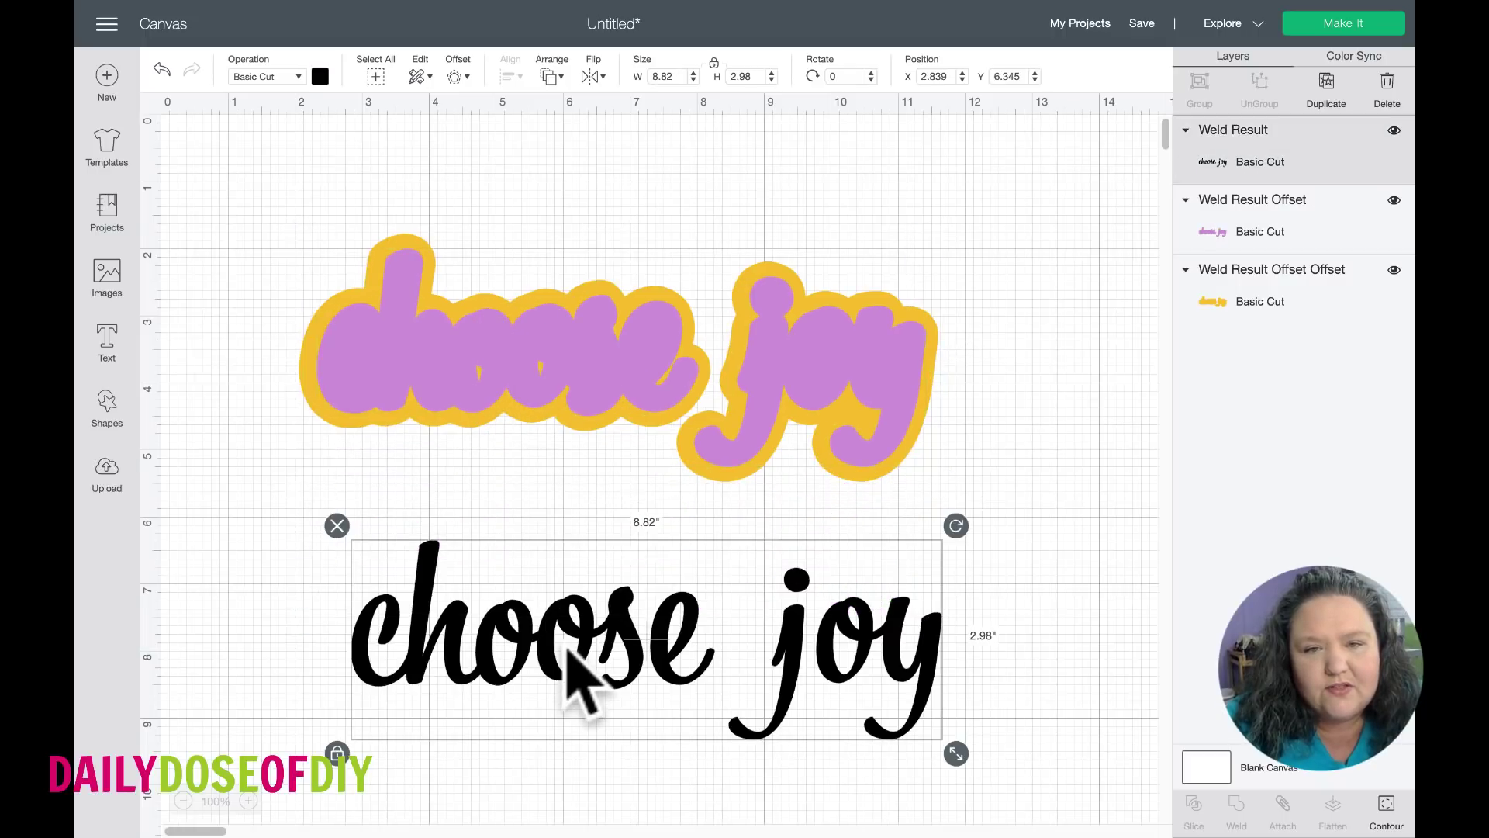
{"action": "left_click_drag", "start_coordinate": [568, 650], "coordinate": [545, 365]}
{"action": "left_click", "coordinate": [634, 649]}
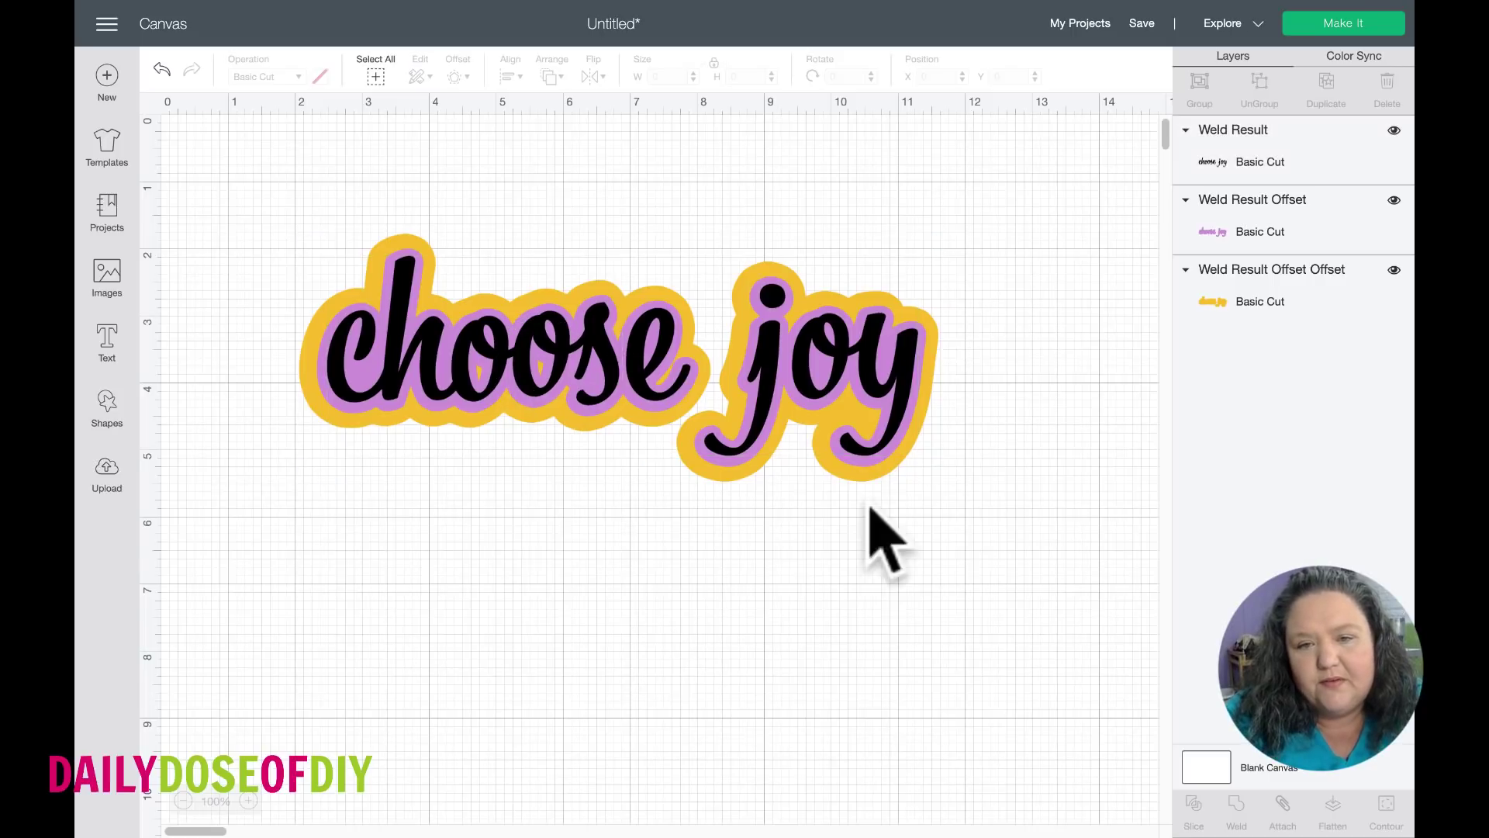
{"action": "left_click_drag", "start_coordinate": [964, 490], "coordinate": [380, 266]}
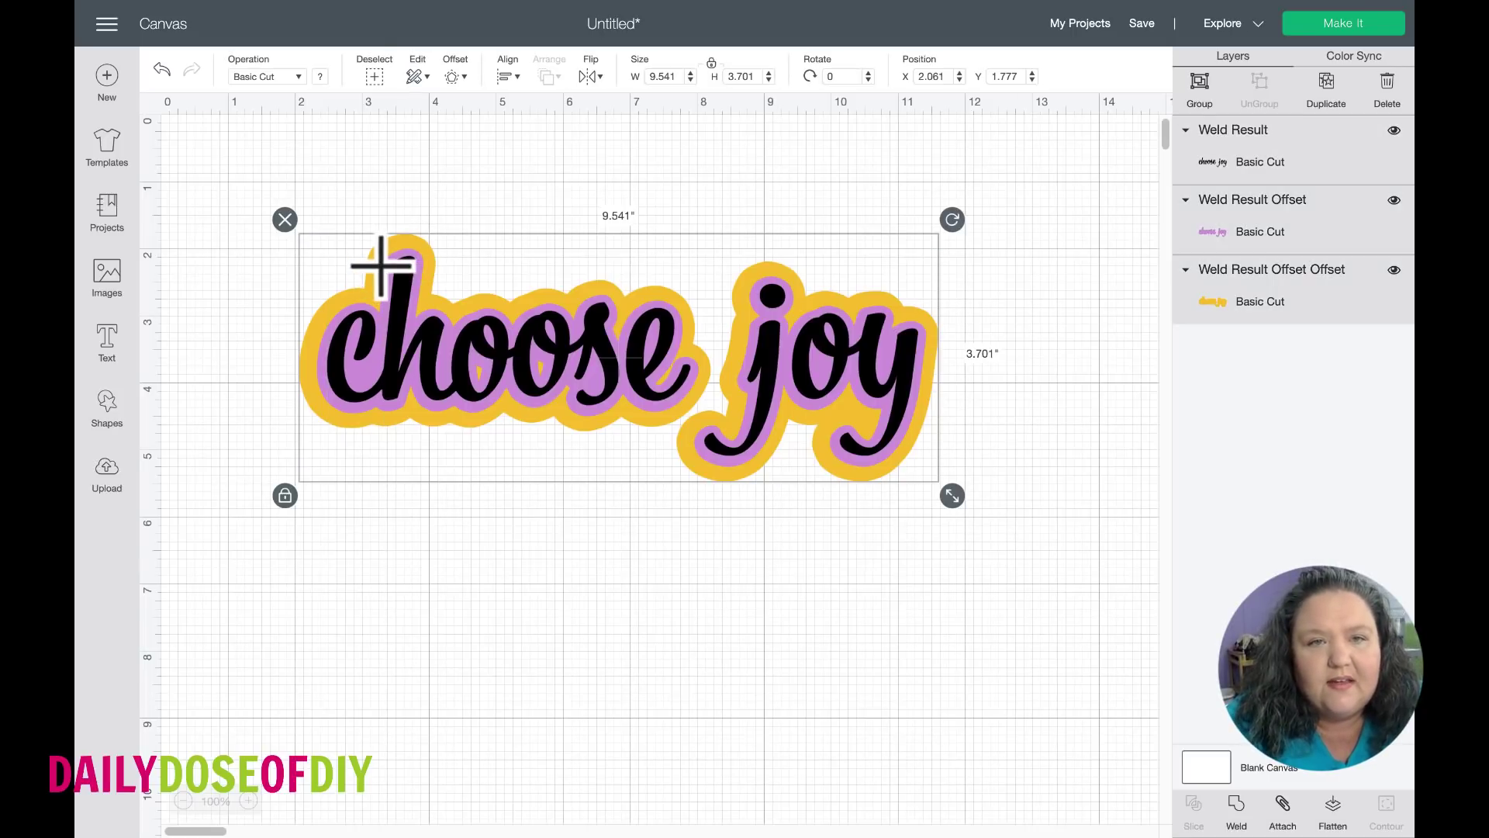
Centre the three layers on each other and move the sticker to X 4.45, Y 7.624.
{"action": "left_click", "coordinate": [507, 78]}
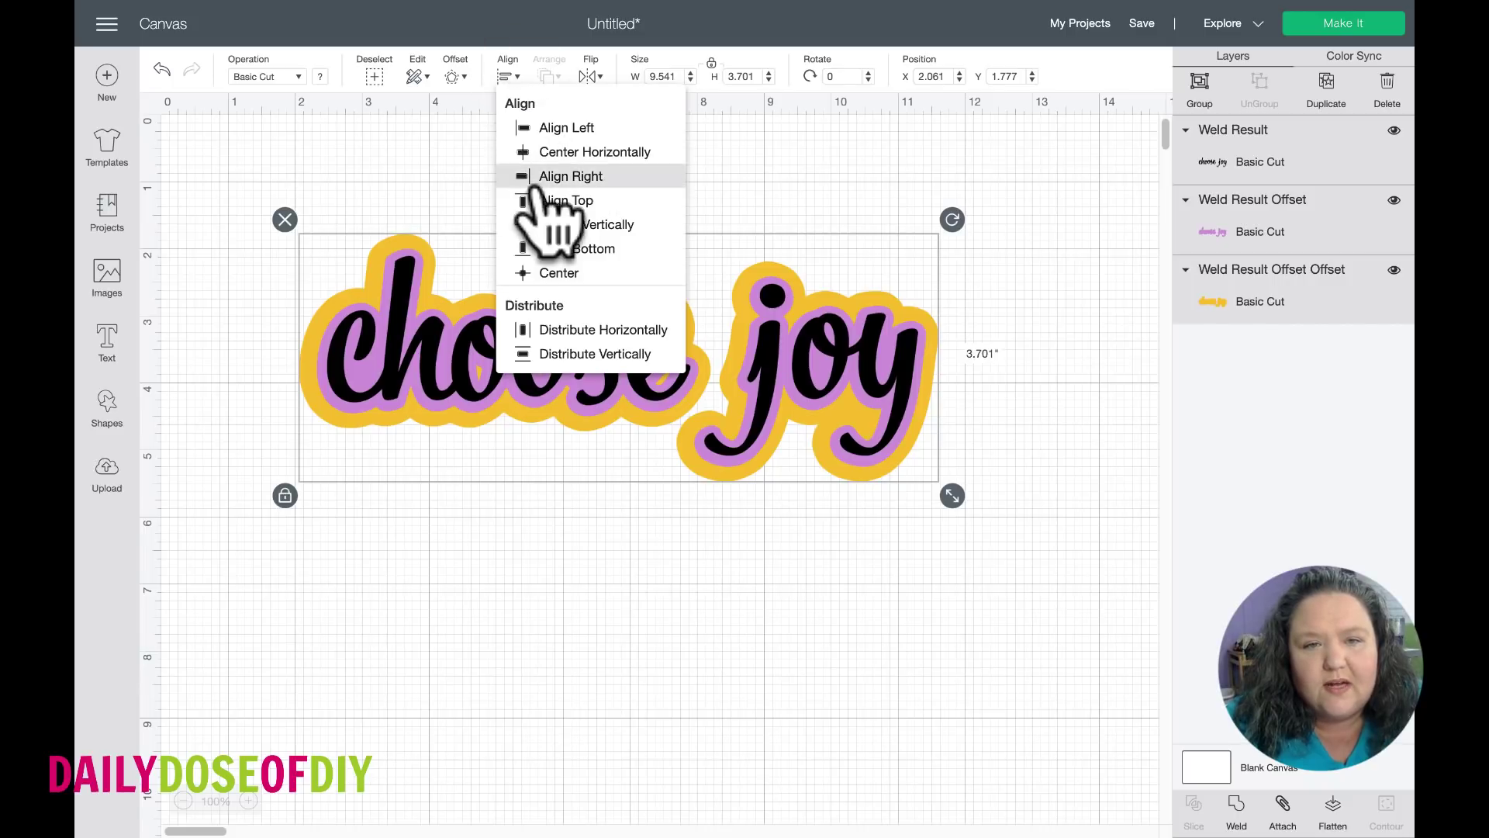
{"action": "left_click", "coordinate": [554, 271]}
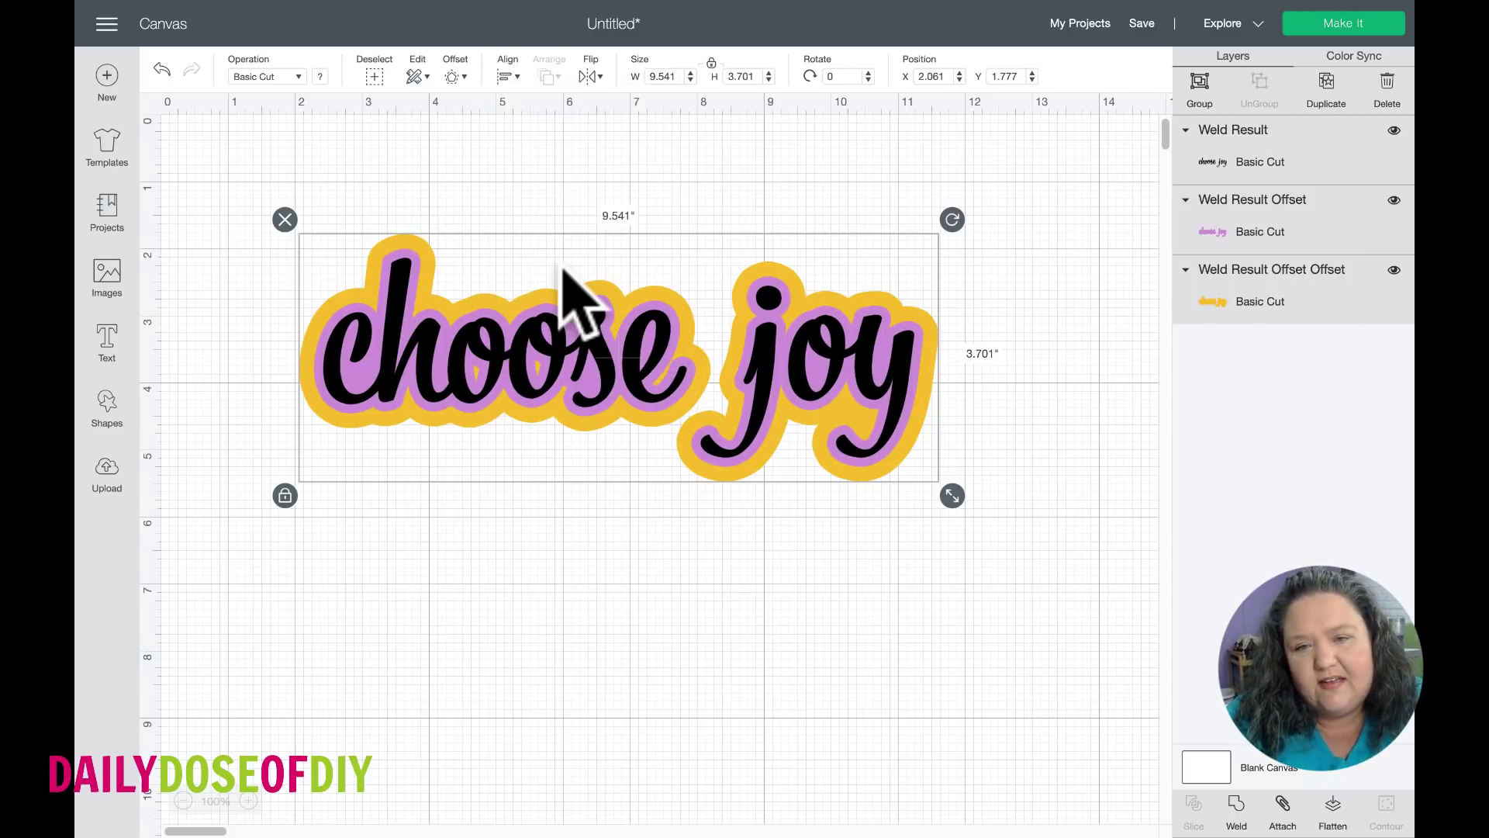
{"action": "left_click", "coordinate": [560, 614]}
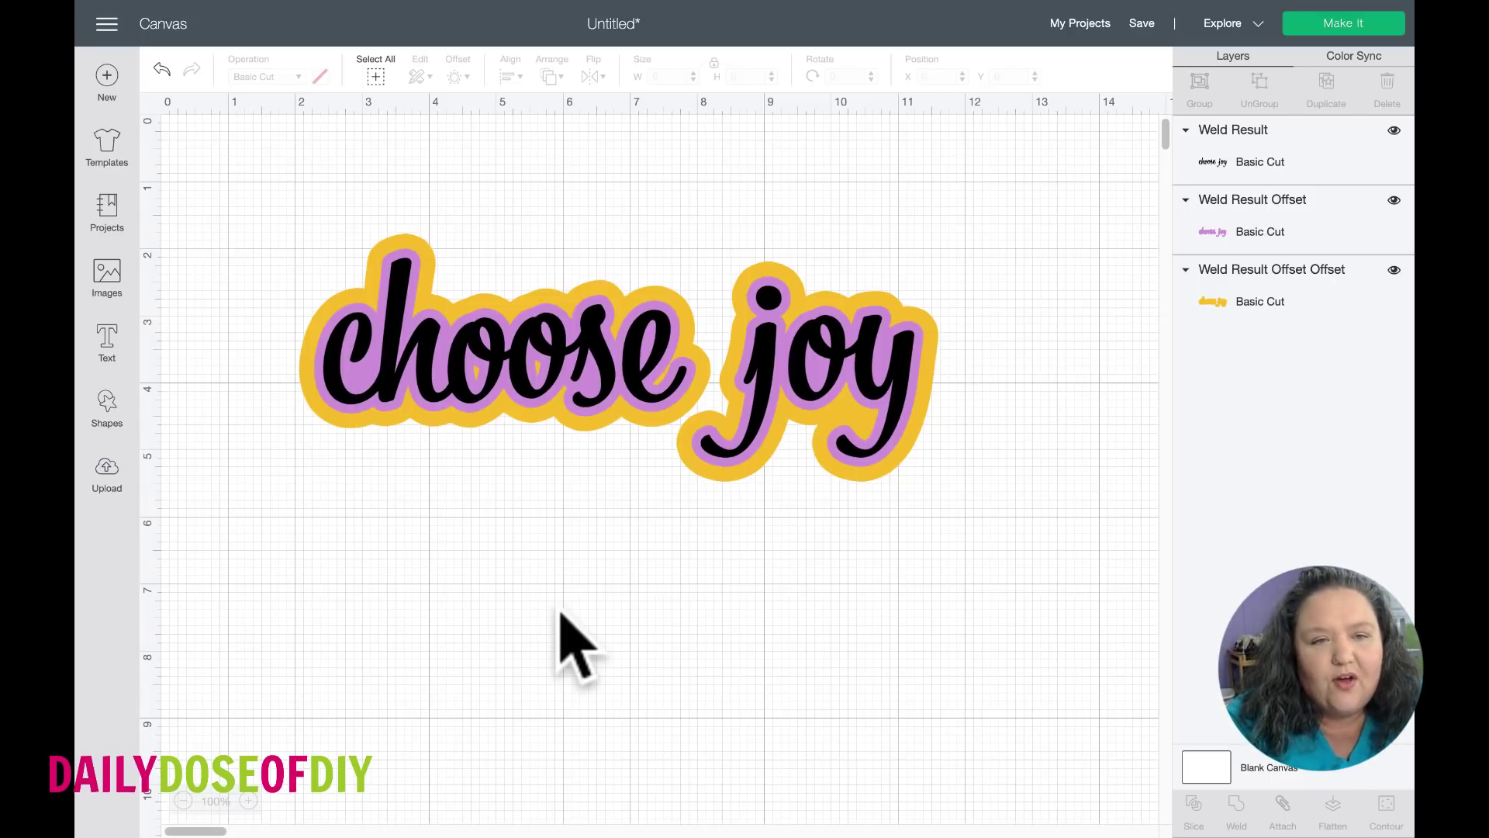
{"action": "left_click_drag", "start_coordinate": [278, 219], "coordinate": [915, 465]}
{"action": "left_click", "coordinate": [640, 330]}
{"action": "left_click_drag", "start_coordinate": [641, 329], "coordinate": [800, 721]}
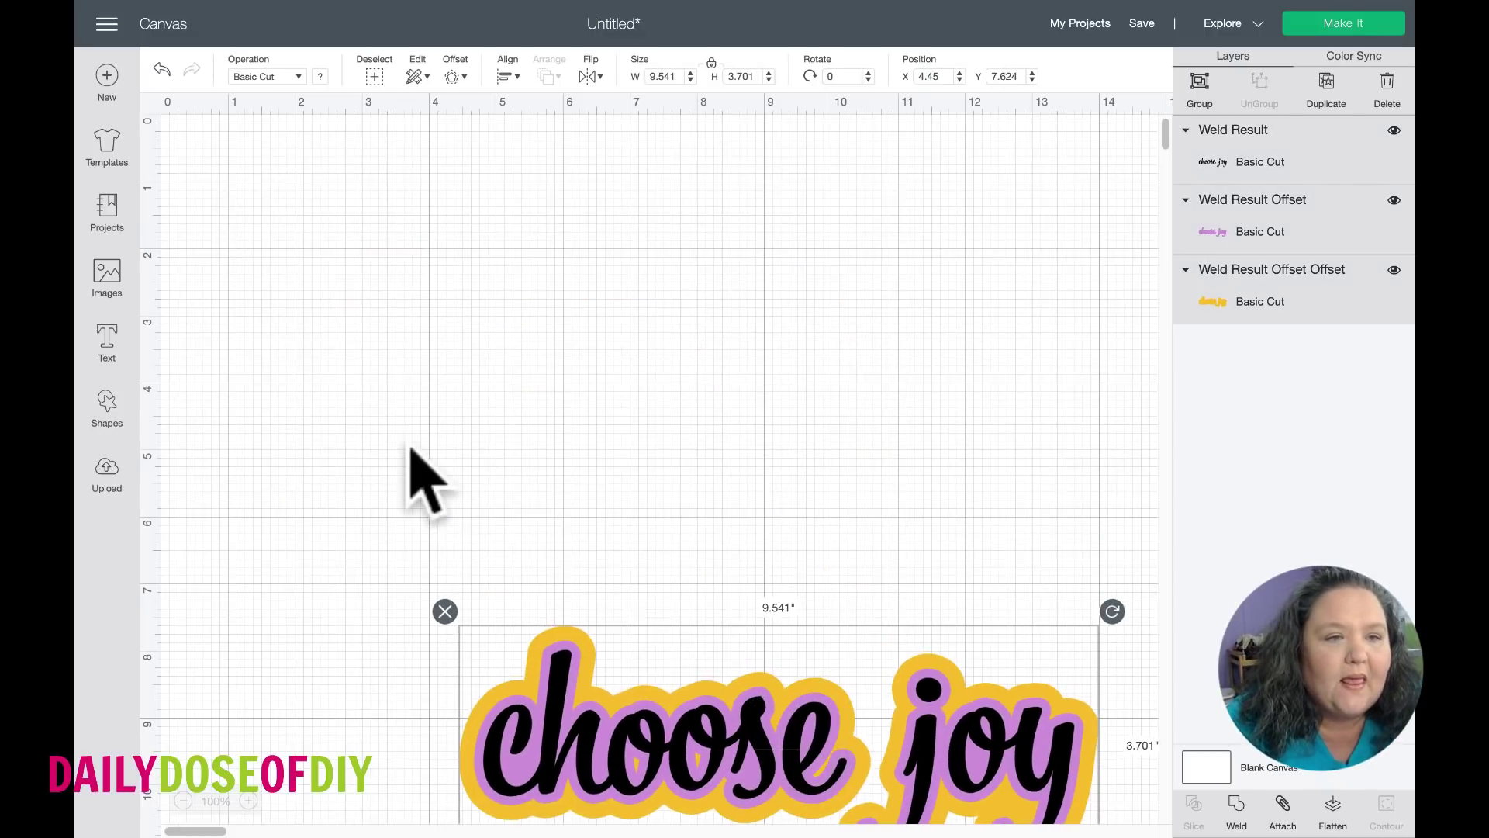
Insert the free carrot image, 4.743 × 1.5 inches, from the image library.
{"action": "left_click", "coordinate": [108, 279]}
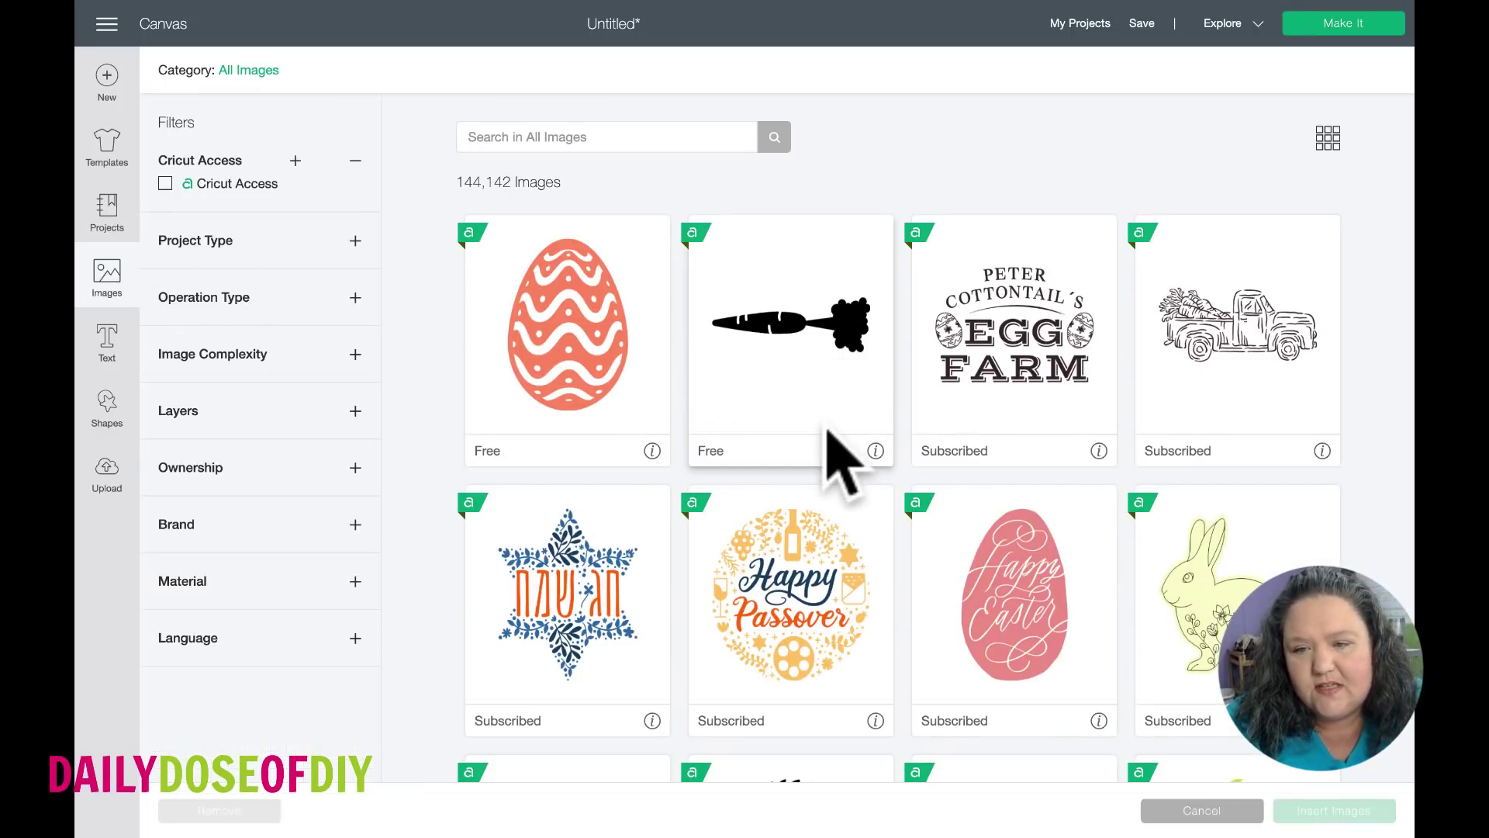
{"action": "scroll", "coordinate": [828, 431], "scroll_direction": "down", "scroll_amount": 1}
{"action": "scroll", "coordinate": [842, 458], "scroll_direction": "down", "scroll_amount": 6}
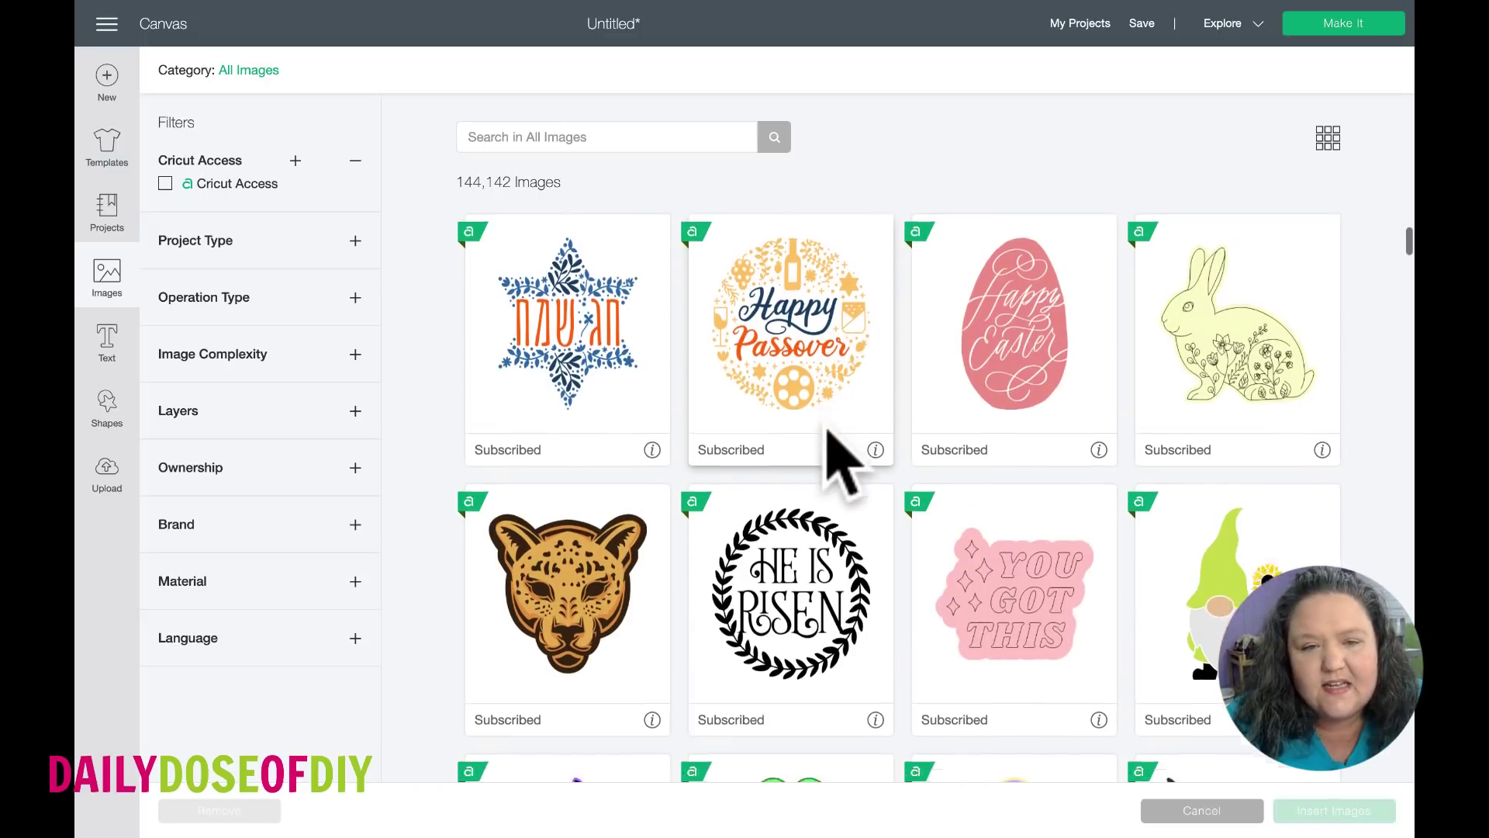
{"action": "scroll", "coordinate": [841, 458], "scroll_direction": "down", "scroll_amount": 6}
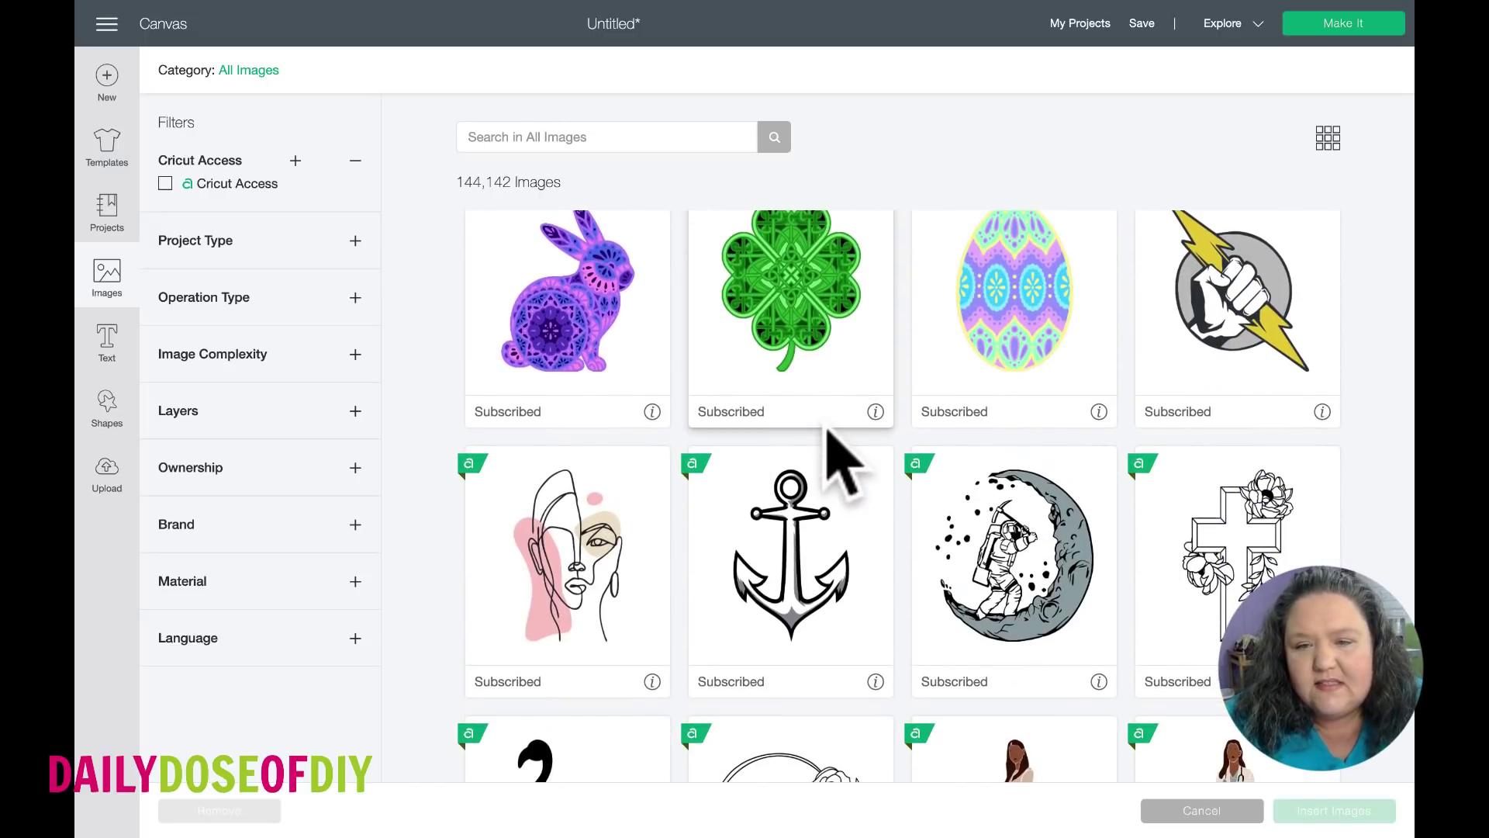
{"action": "scroll", "coordinate": [841, 458], "scroll_direction": "up", "scroll_amount": 10}
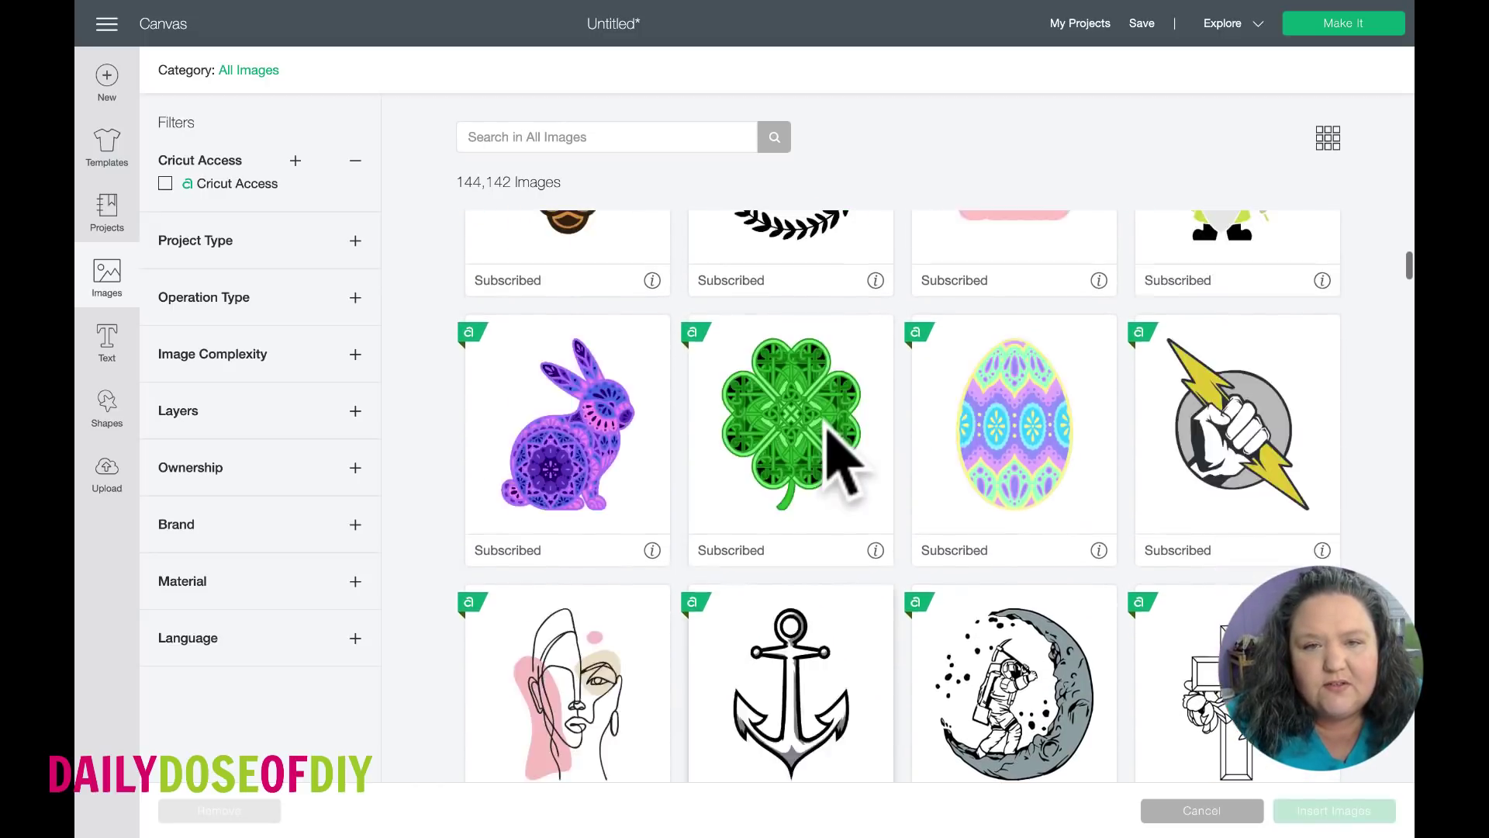
{"action": "scroll", "coordinate": [837, 442], "scroll_direction": "up", "scroll_amount": 3}
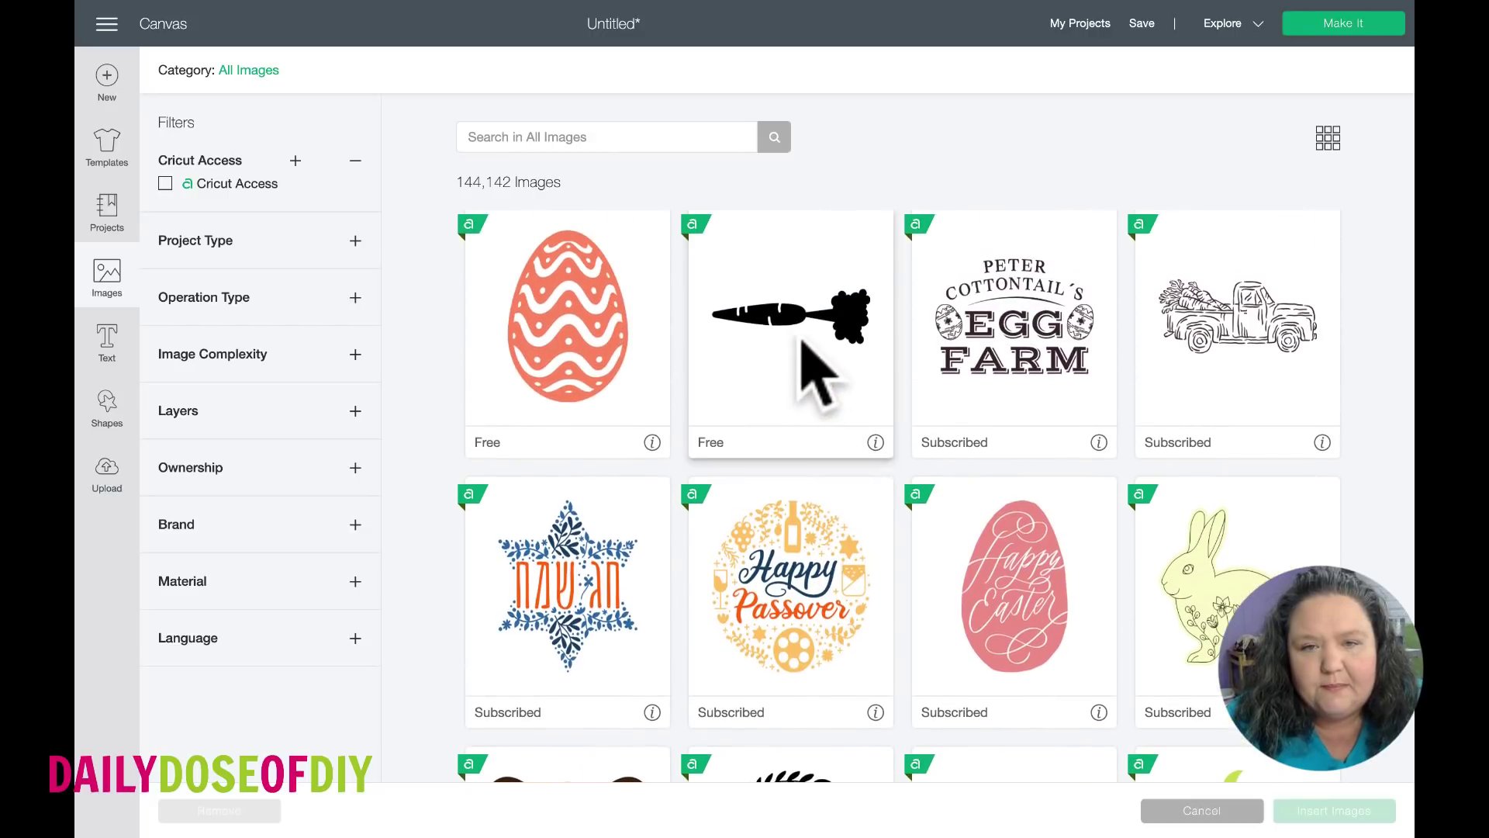
{"action": "left_click", "coordinate": [794, 313]}
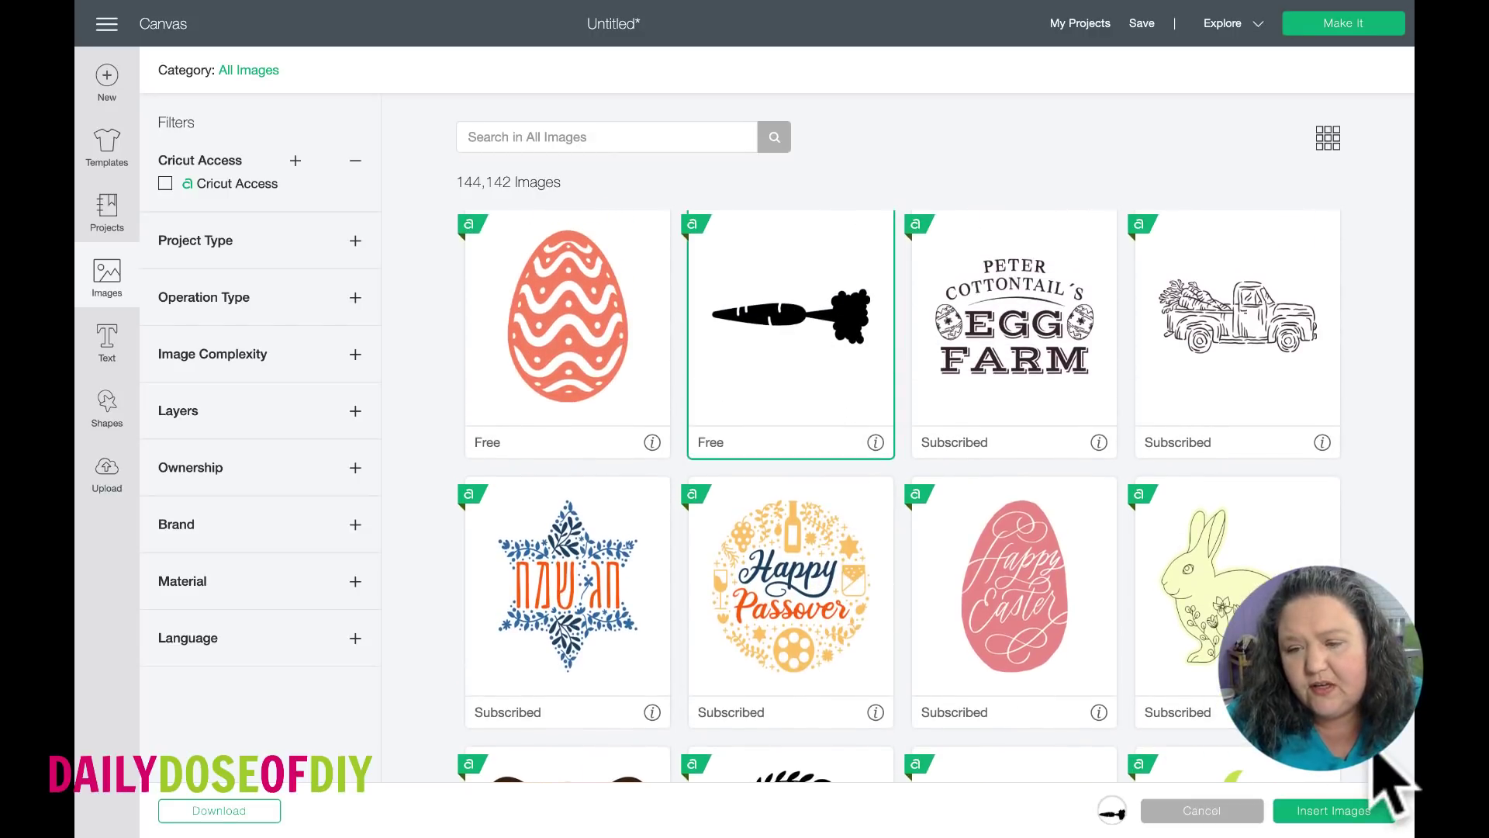
{"action": "left_click", "coordinate": [1328, 806]}
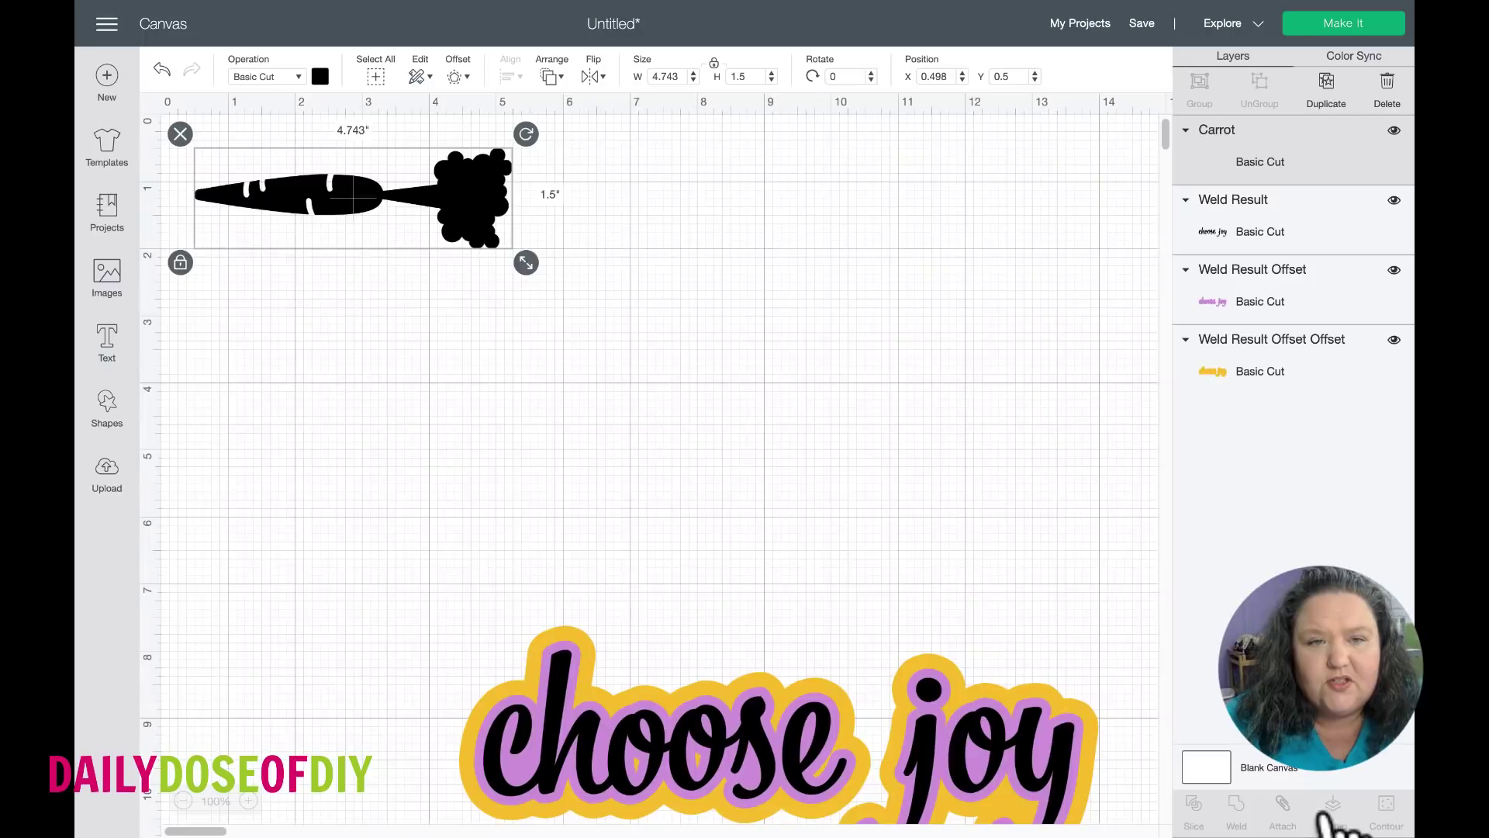
Move the carrot to the canvas centre and add a 0.222 in offset around it.
{"action": "left_click_drag", "start_coordinate": [307, 198], "coordinate": [581, 344]}
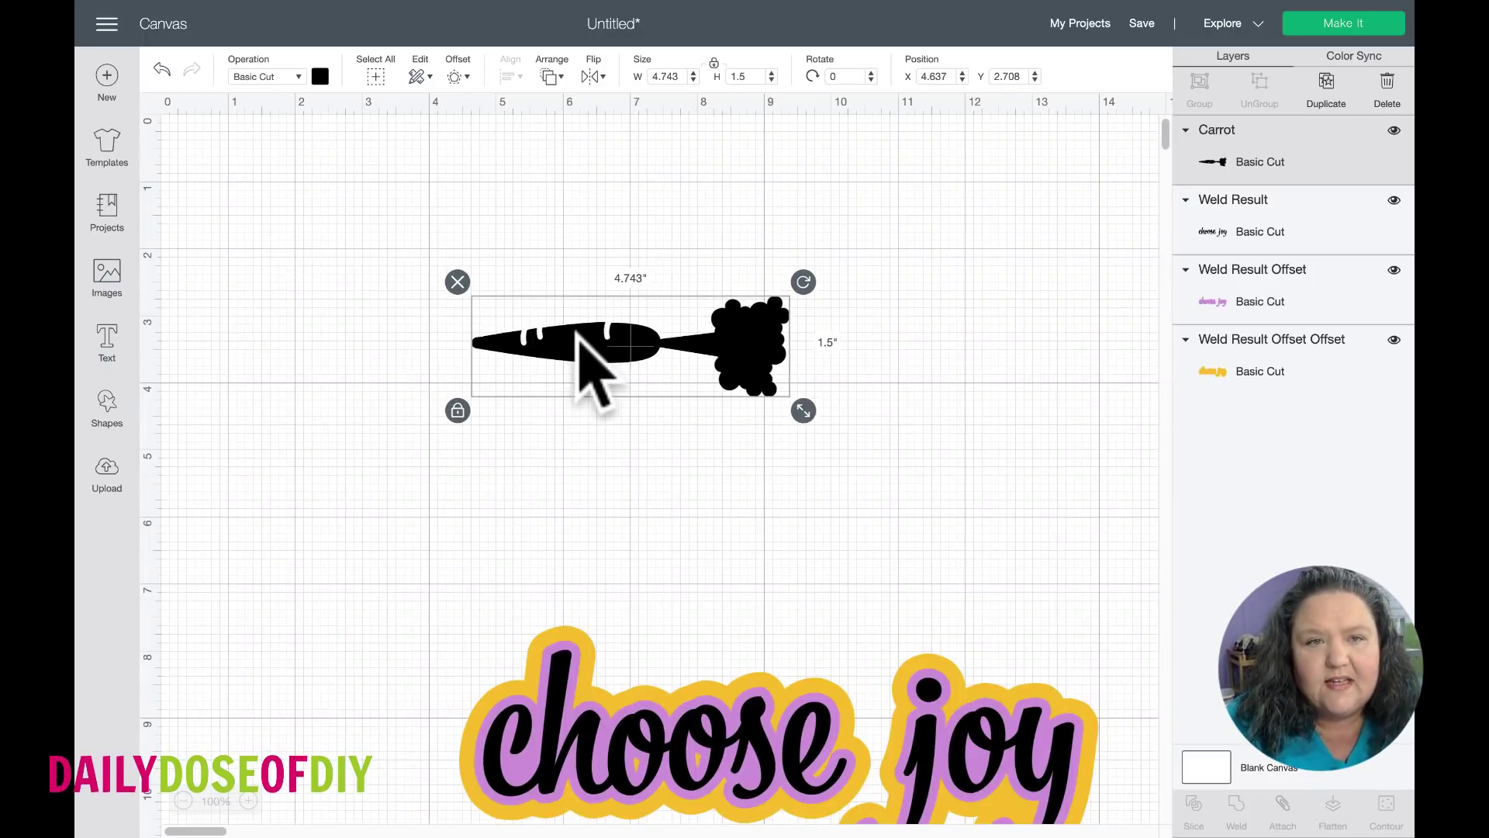
{"action": "left_click", "coordinate": [466, 77]}
{"action": "left_click_drag", "start_coordinate": [422, 192], "coordinate": [442, 189]}
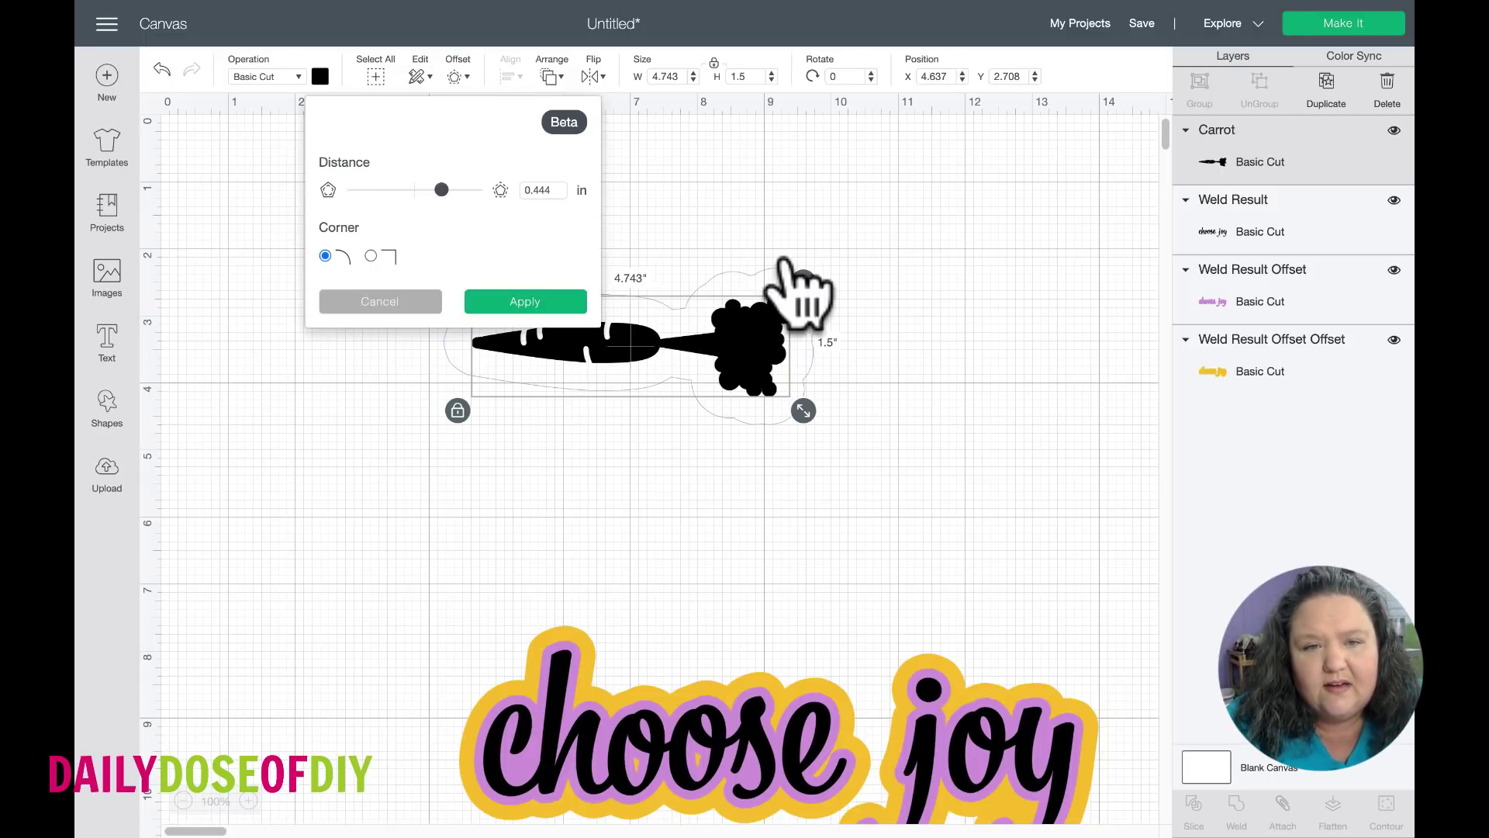
{"action": "mouse_move", "coordinate": [441, 189]}
{"action": "left_mouse_down"}
{"action": "mouse_move", "coordinate": [453, 190]}
{"action": "mouse_move", "coordinate": [428, 190]}
{"action": "left_mouse_up"}
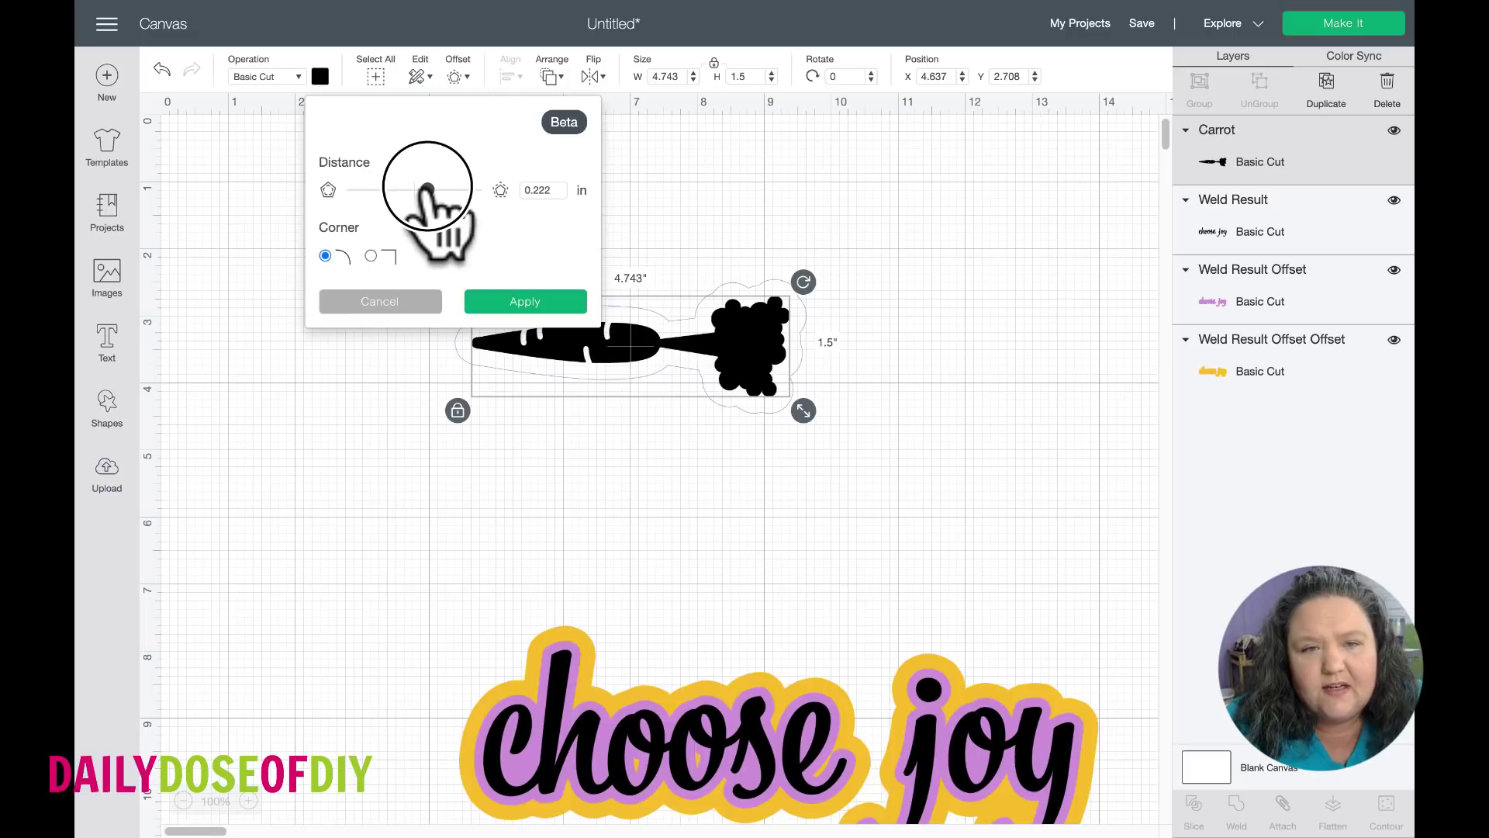
{"action": "left_click", "coordinate": [533, 304]}
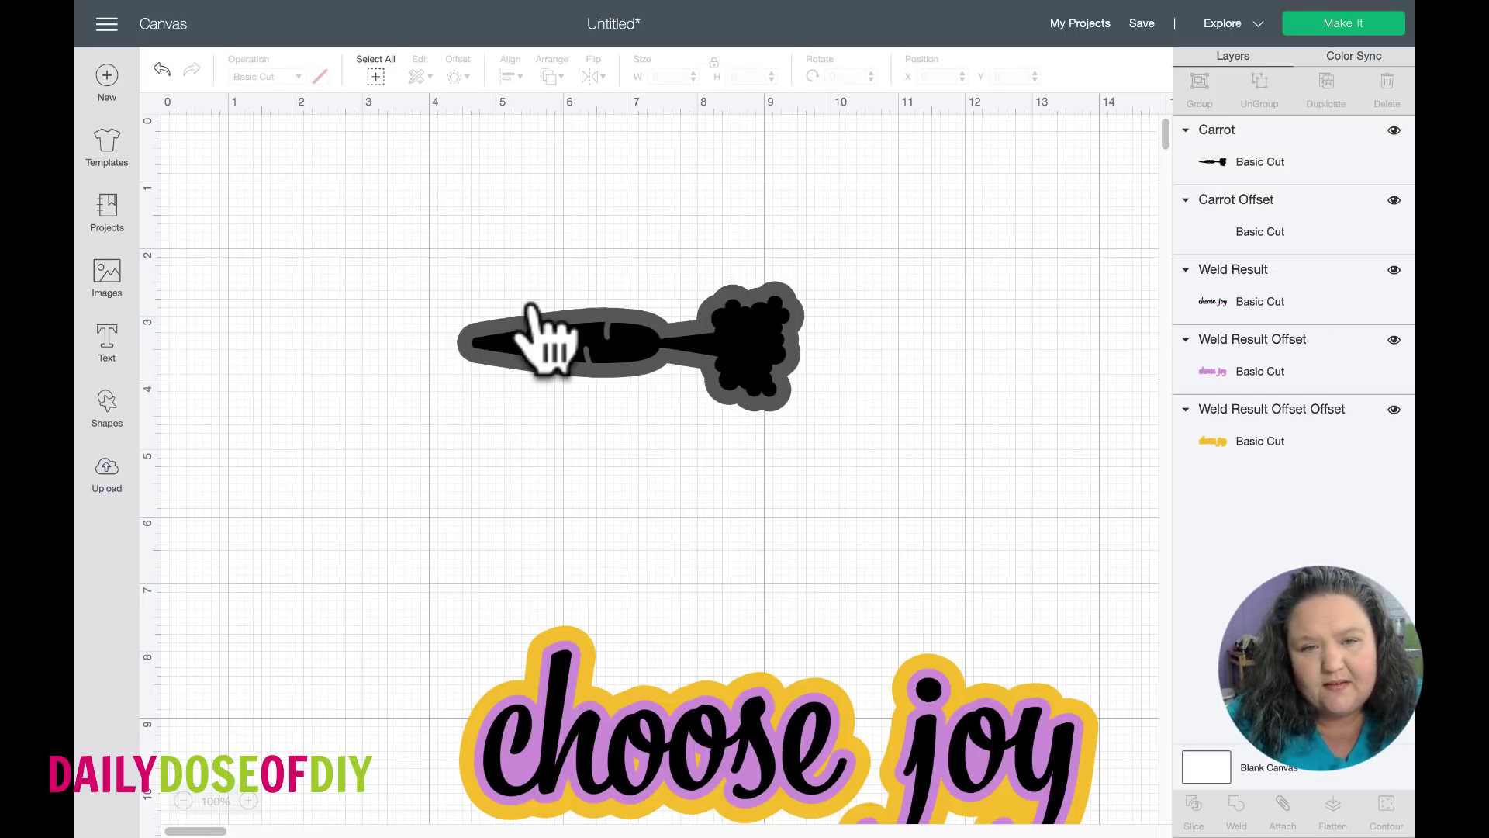
Pull the carrot aside and colour the Carrot Offset orange.
{"action": "left_click_drag", "start_coordinate": [555, 335], "coordinate": [554, 427]}
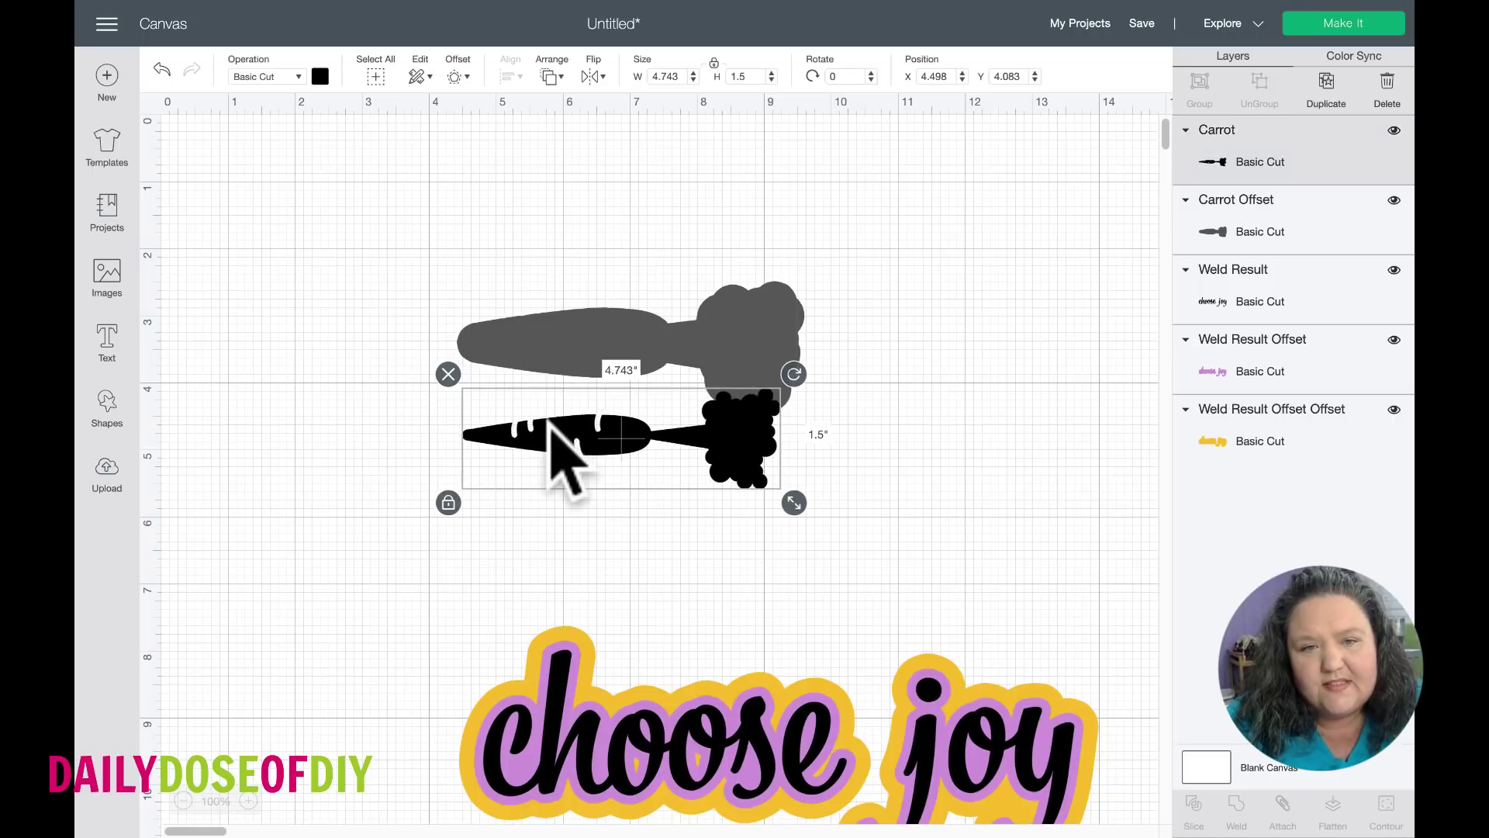
{"action": "left_click", "coordinate": [556, 324]}
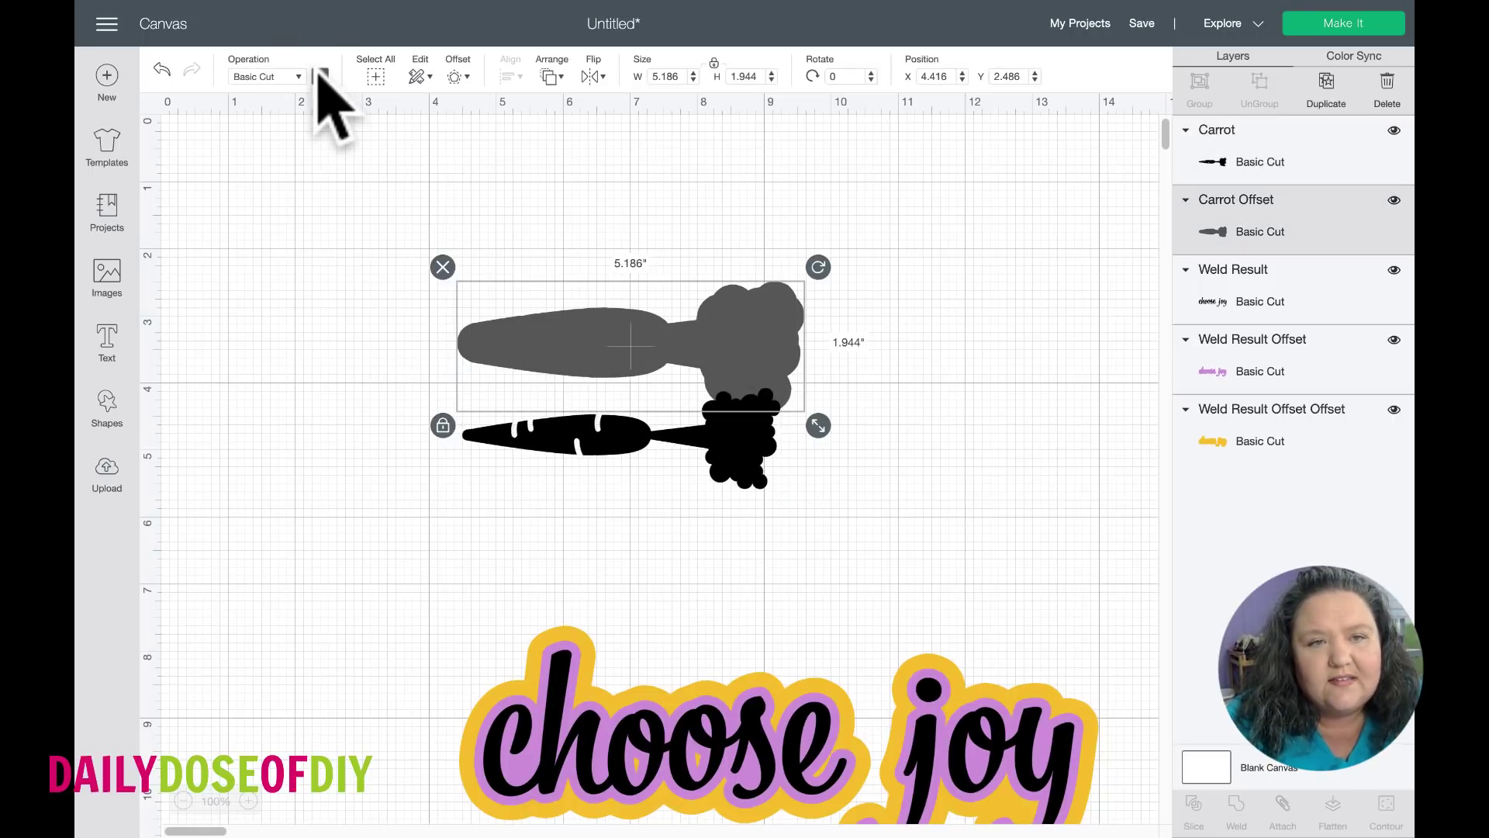
{"action": "left_click", "coordinate": [319, 76]}
{"action": "left_click", "coordinate": [481, 212]}
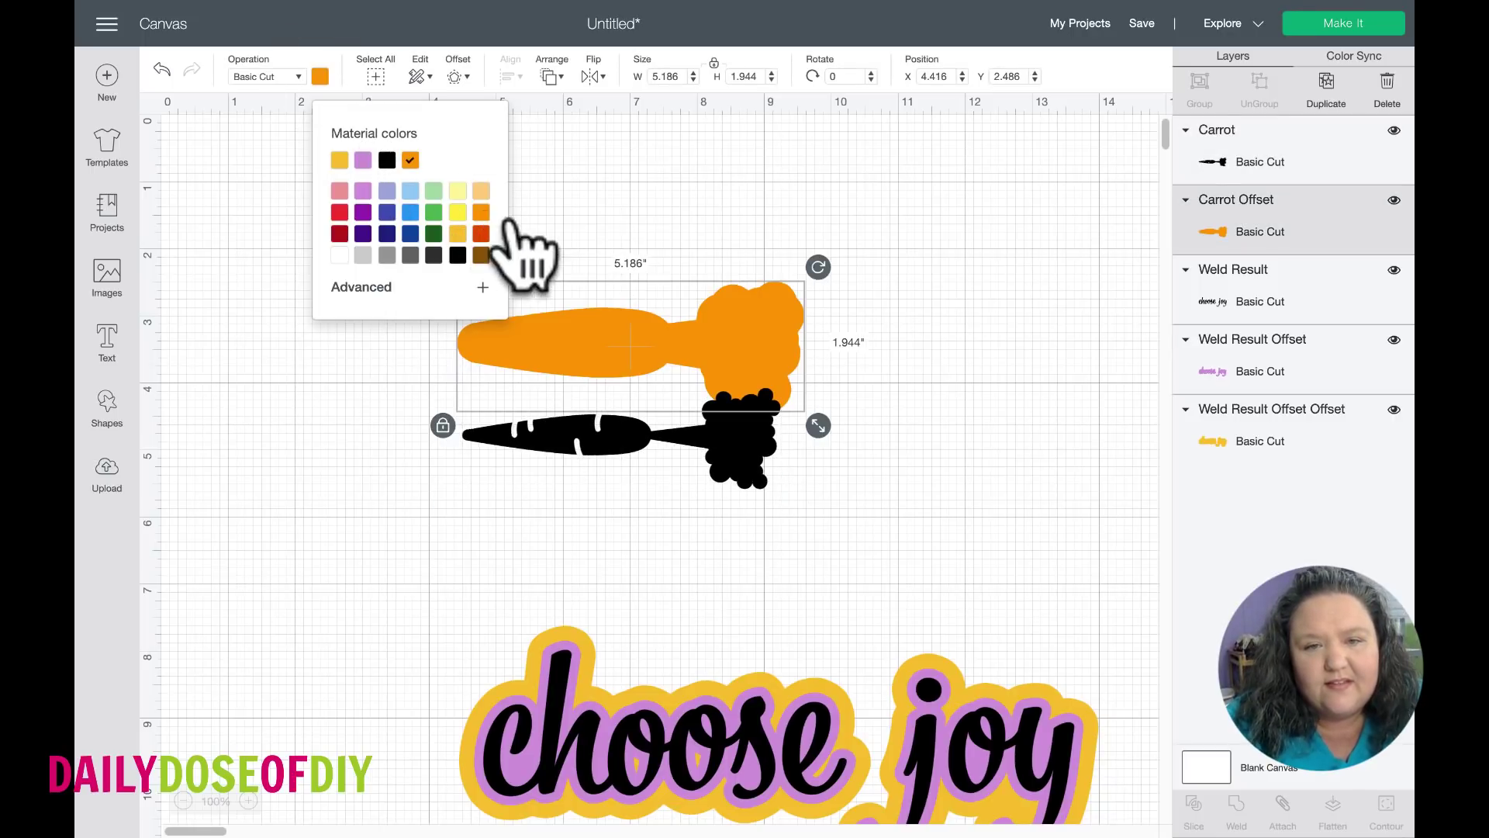
{"action": "left_click", "coordinate": [543, 287]}
Place the black carrot back on top of the orange offset.
{"action": "left_click", "coordinate": [598, 449]}
{"action": "left_click_drag", "start_coordinate": [586, 416], "coordinate": [592, 330]}
{"action": "left_click", "coordinate": [591, 436]}
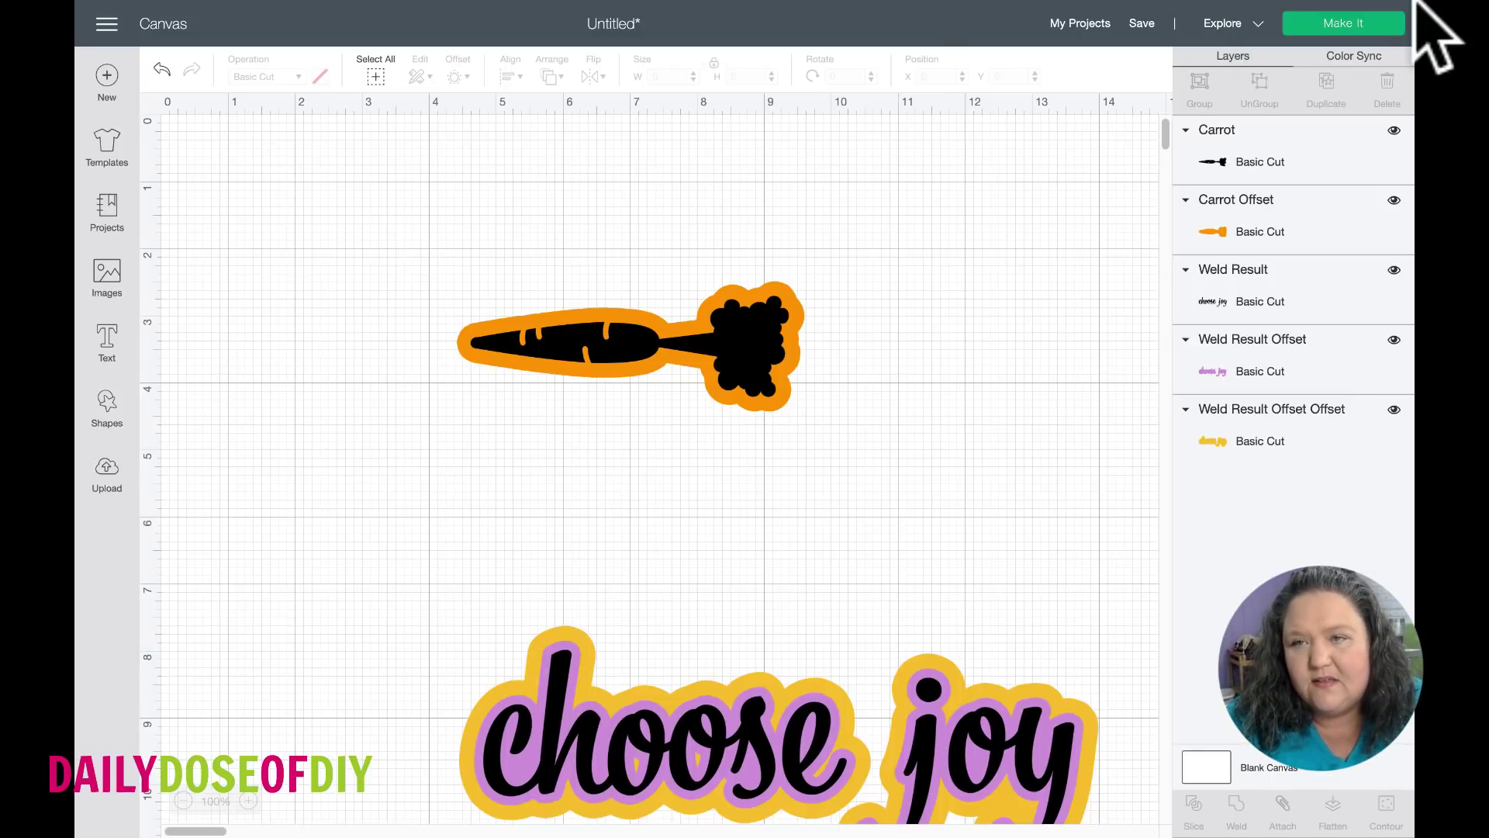
{"action": "mouse_move", "coordinate": [1349, 43]}
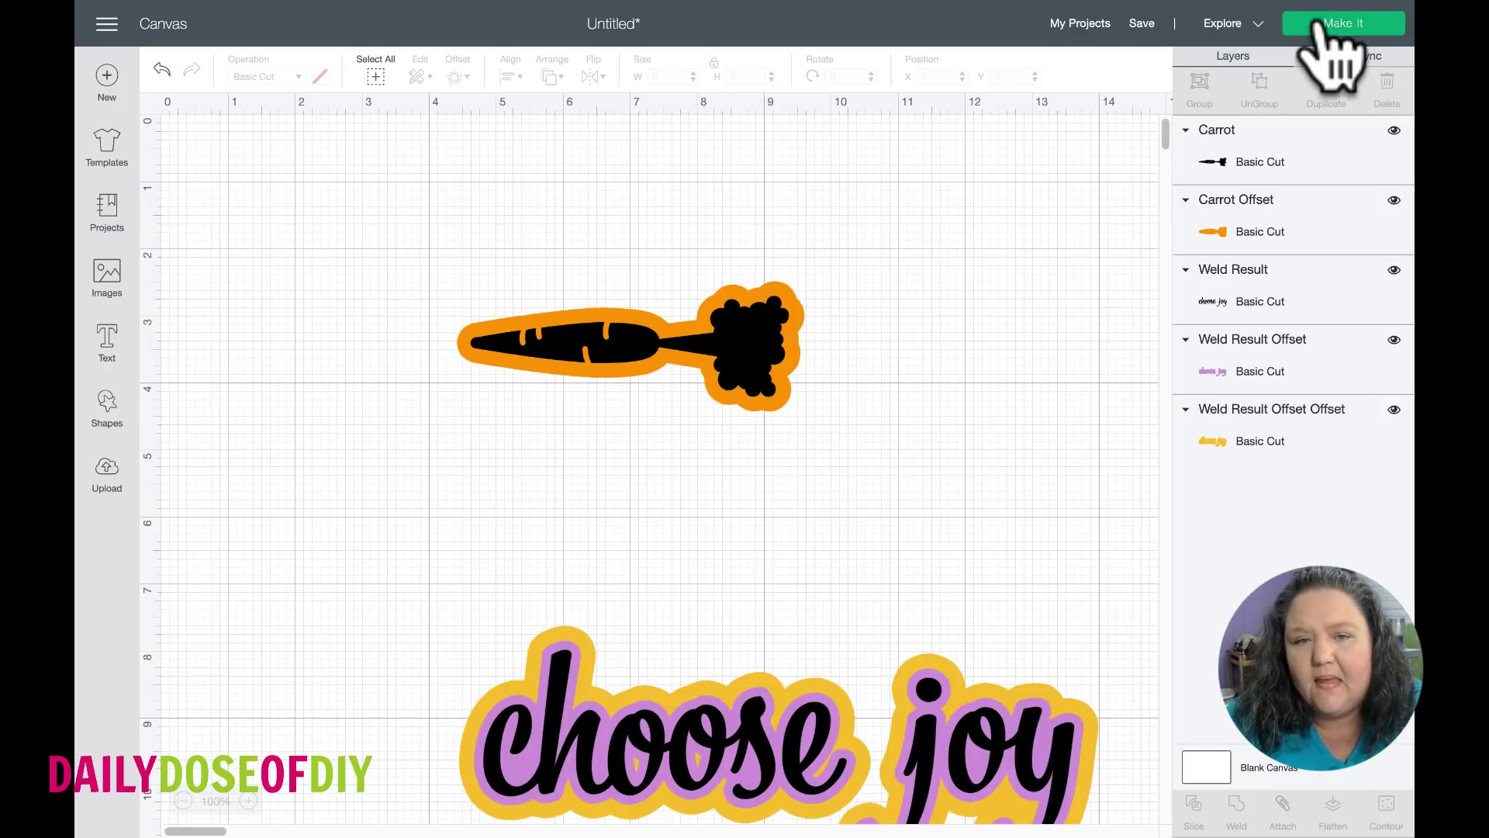
Send the project to Make It and review the orange and black mats, selecting the carrot.
{"action": "left_click", "coordinate": [1319, 25]}
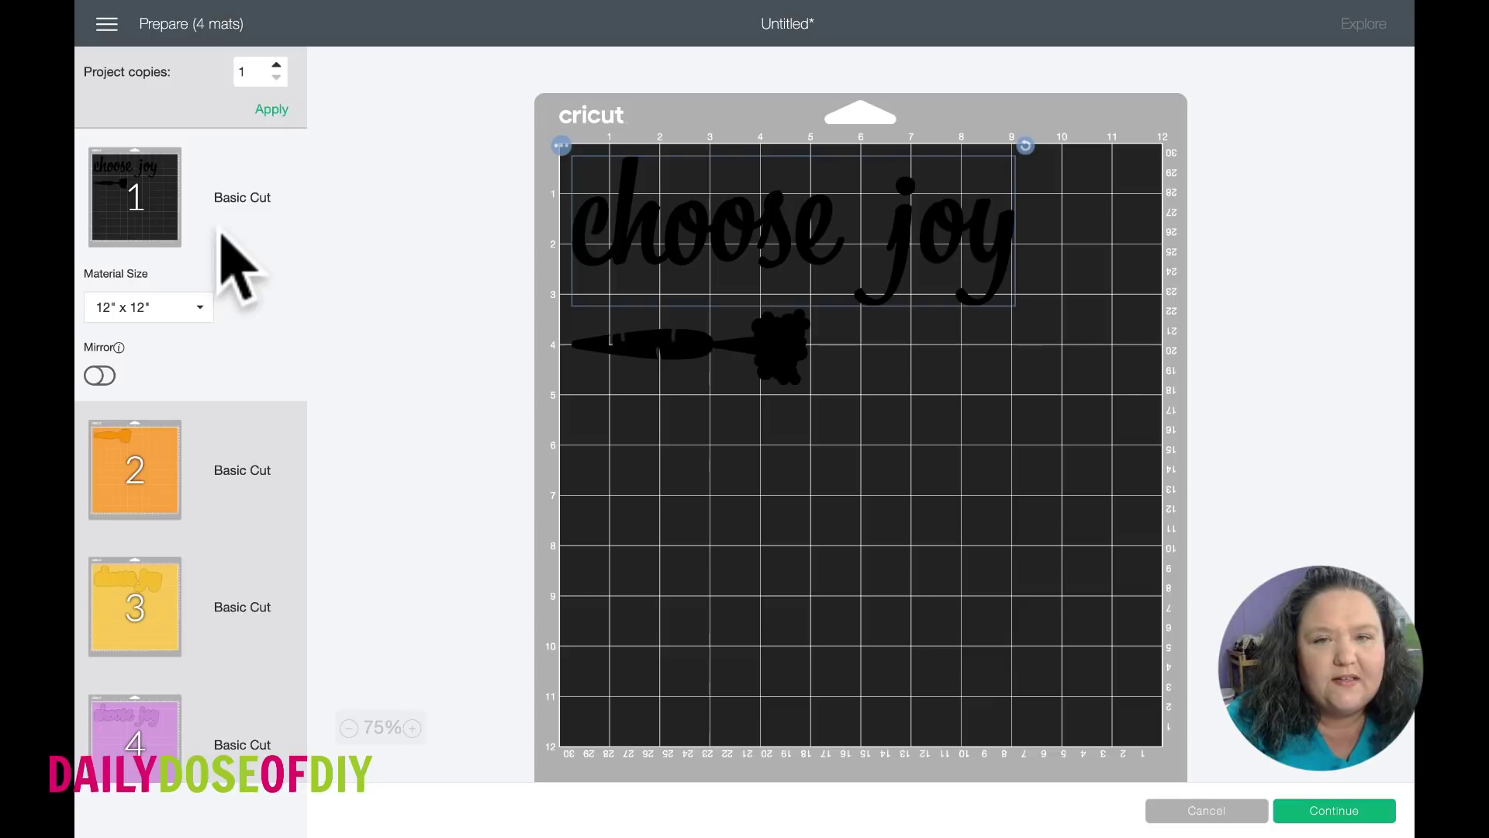
{"action": "scroll", "coordinate": [178, 225], "scroll_direction": "down", "scroll_amount": 1}
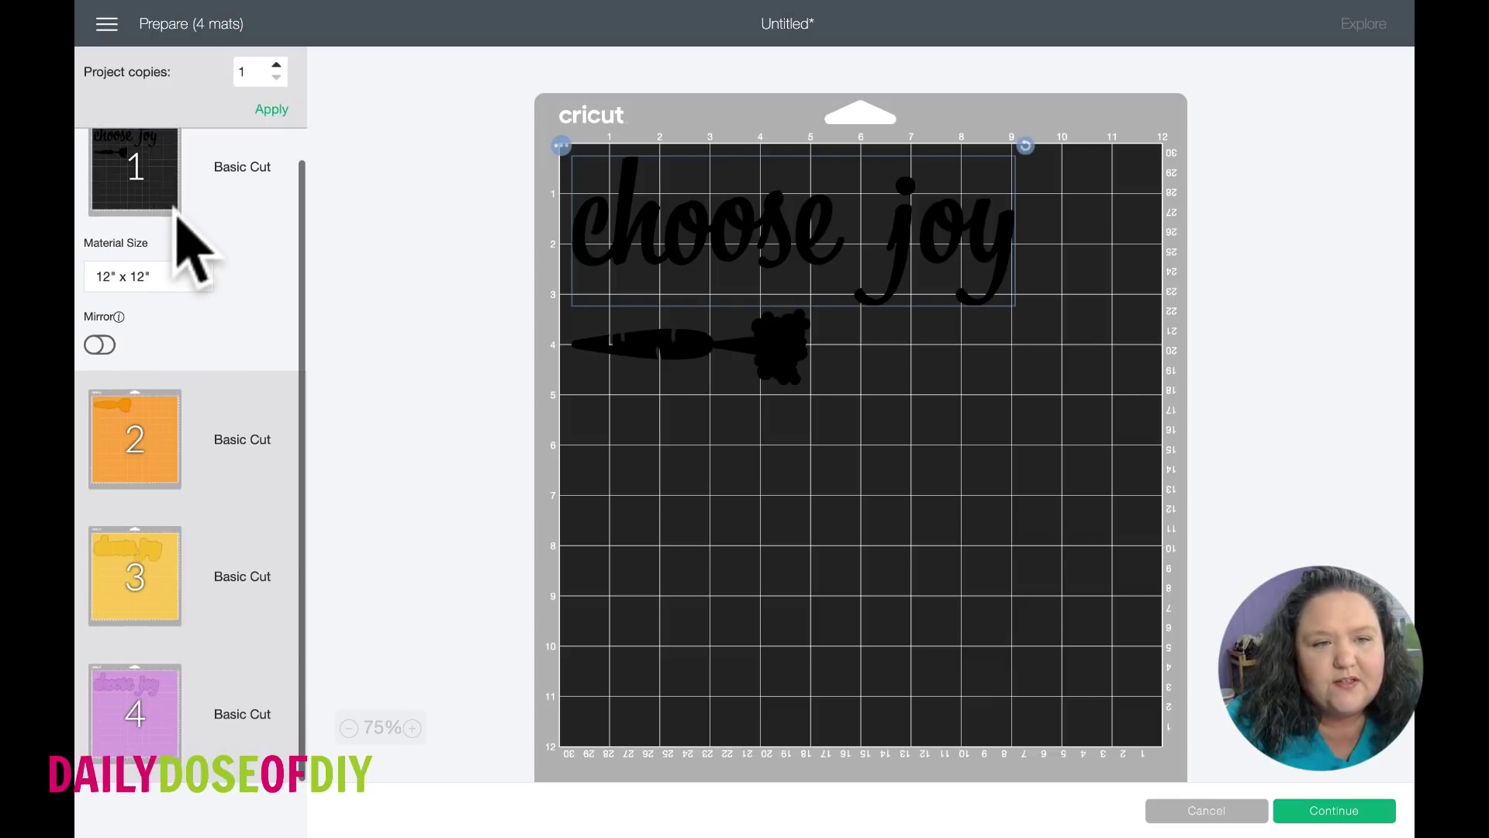
{"action": "left_click", "coordinate": [107, 432]}
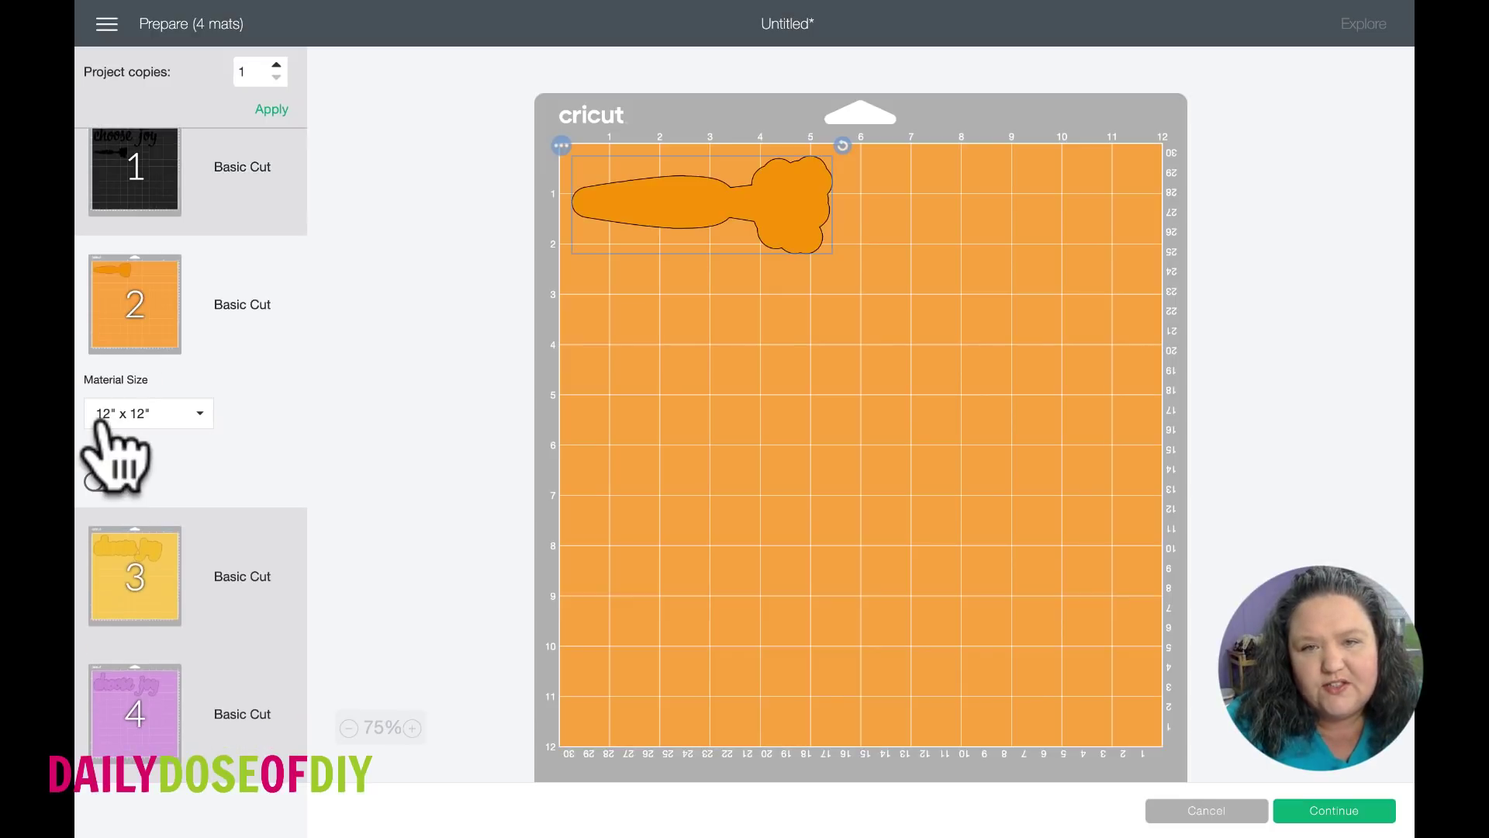
{"action": "left_click", "coordinate": [132, 151]}
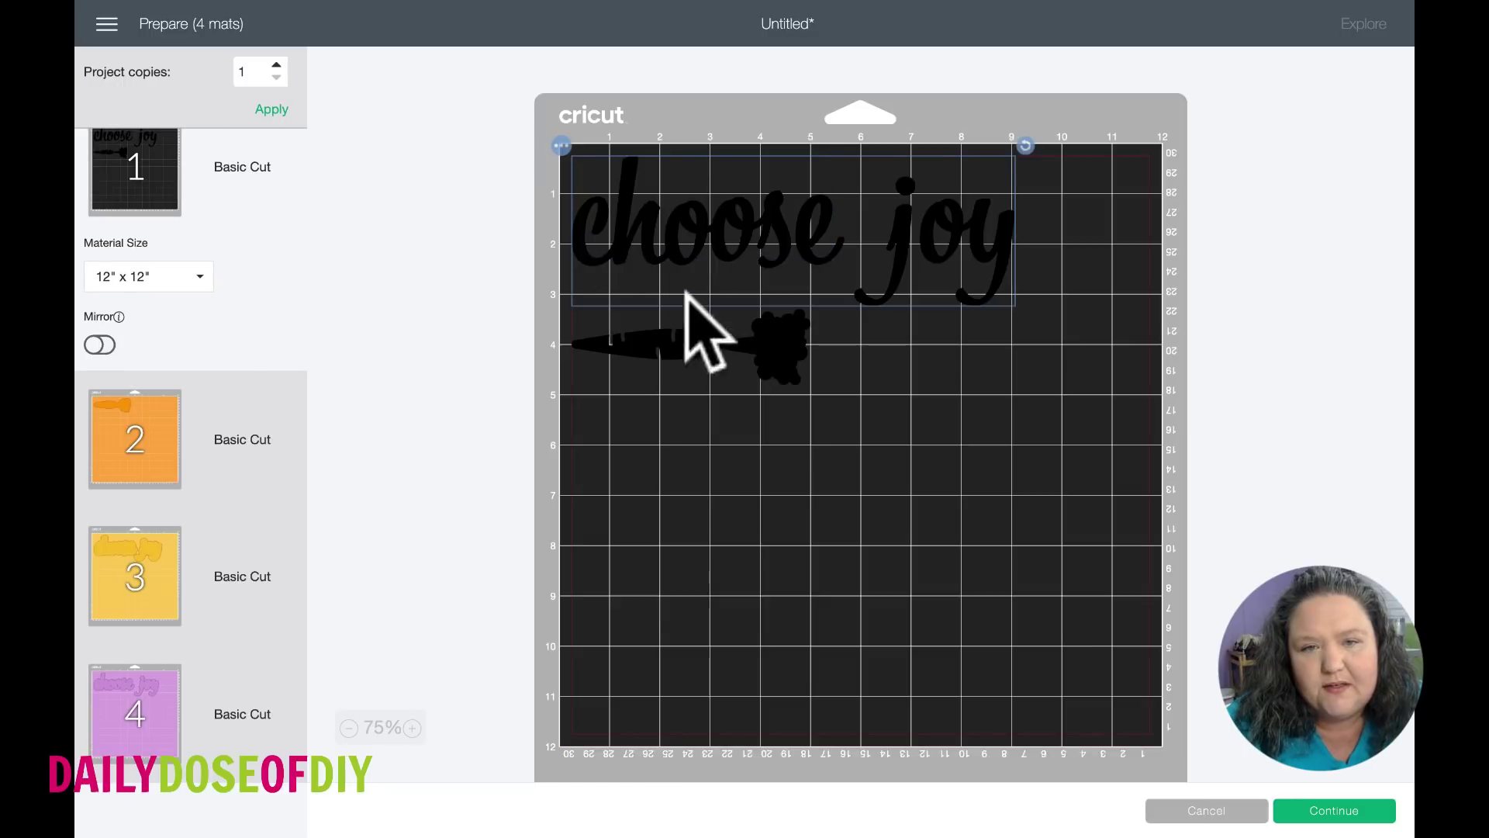
{"action": "left_click", "coordinate": [666, 344]}
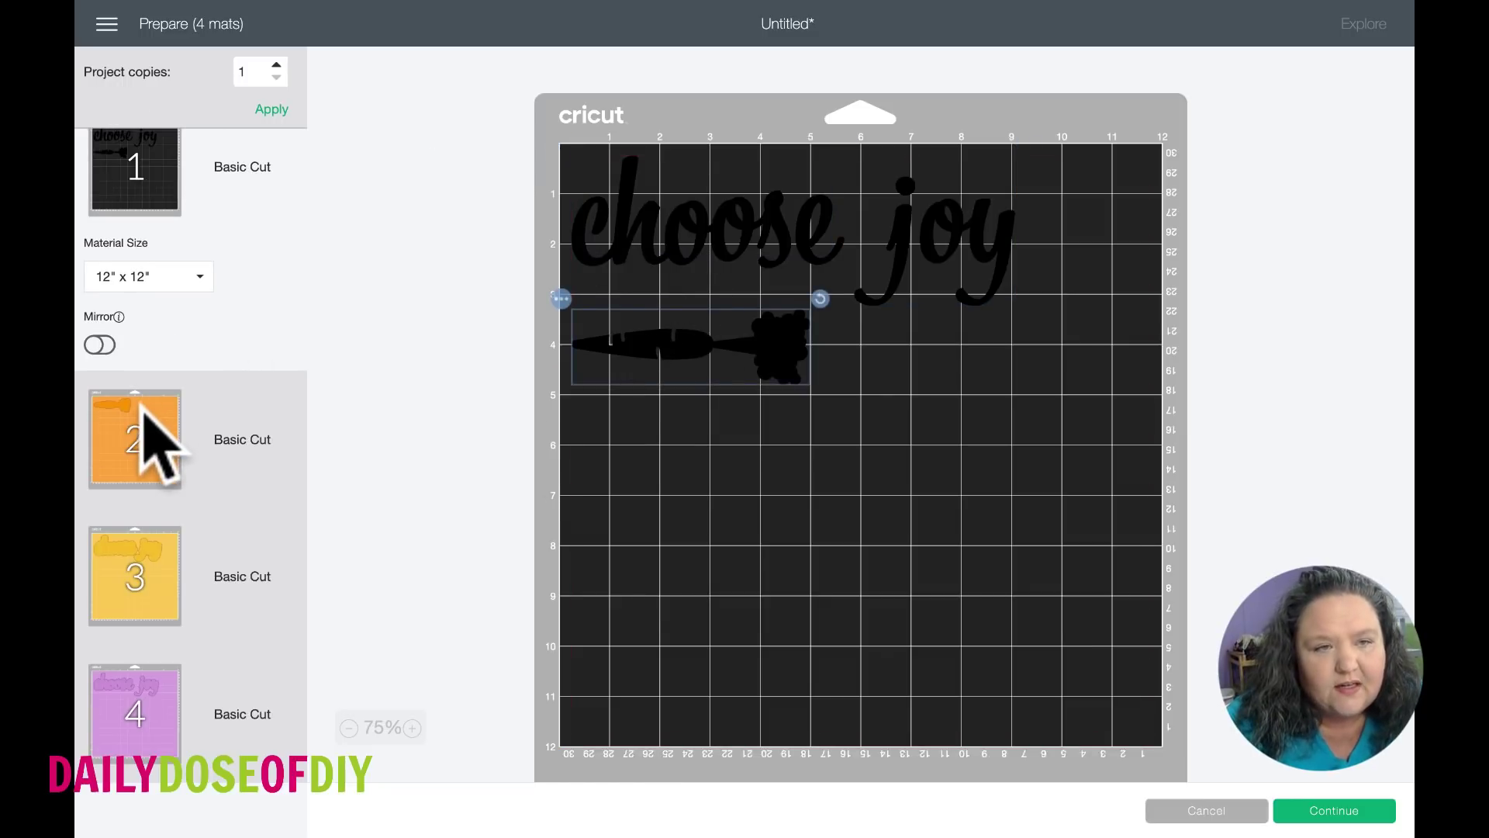